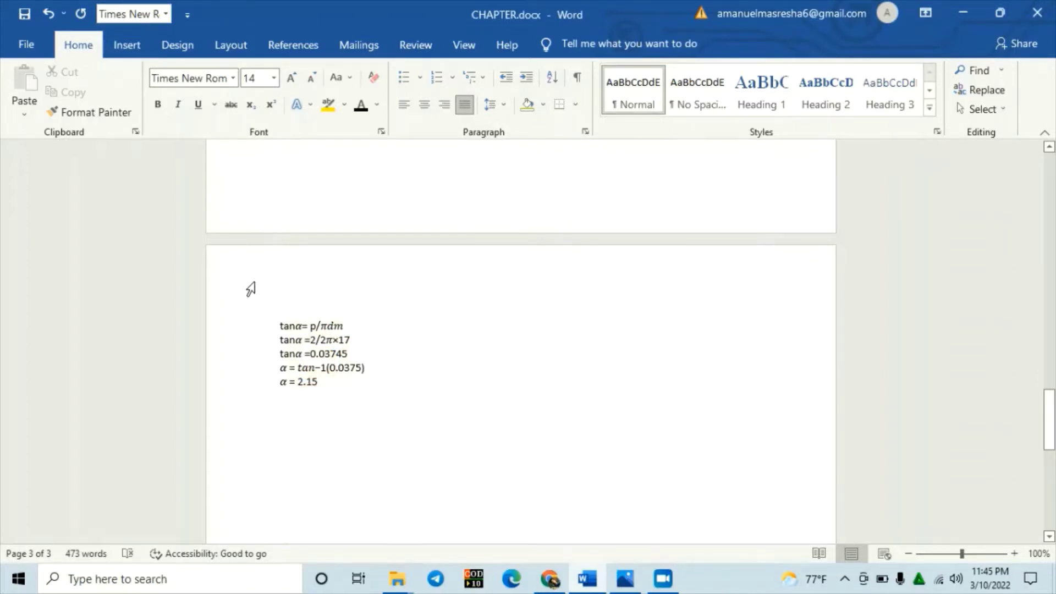
Step: Insert a new equation below α = 2.15 and build 'tan α =' from the tan function and α symbol
{"action": "left_click", "coordinate": [127, 46]}
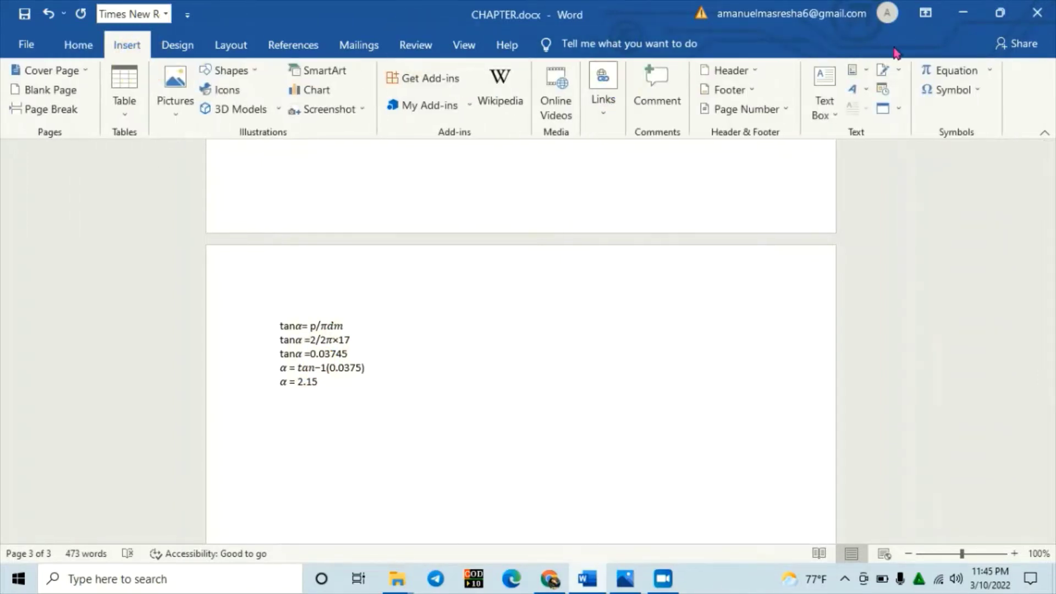
{"action": "left_click", "coordinate": [955, 71]}
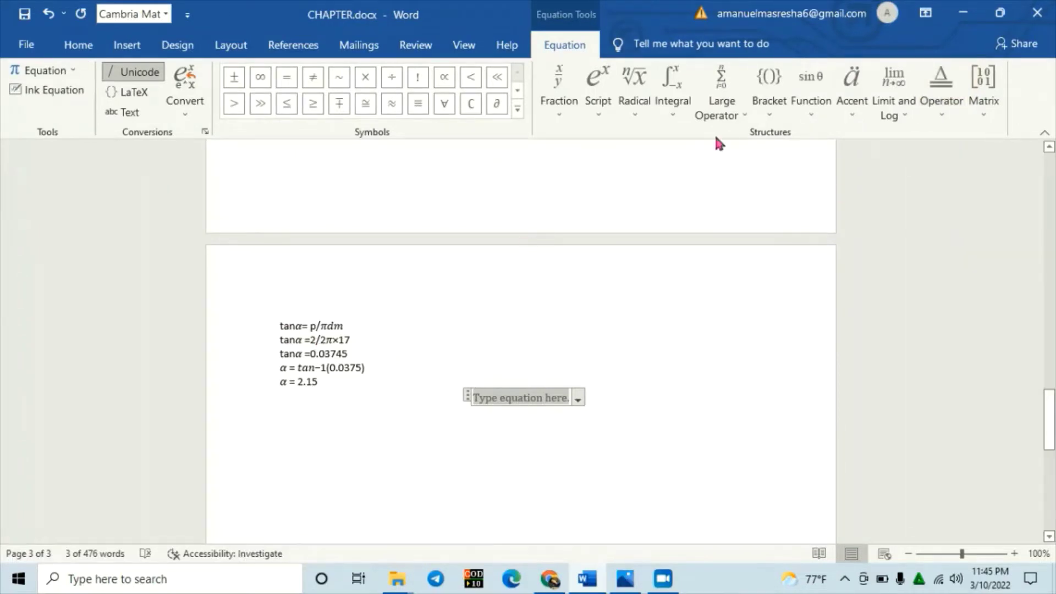
{"action": "left_click", "coordinate": [814, 99]}
{"action": "left_click", "coordinate": [975, 194]}
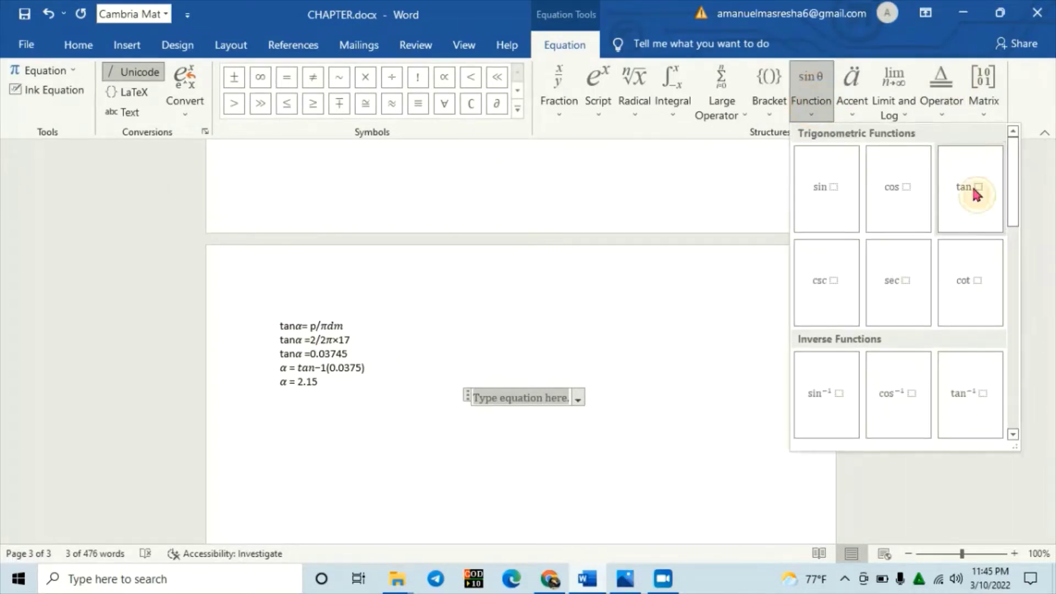
{"action": "left_click", "coordinate": [532, 396]}
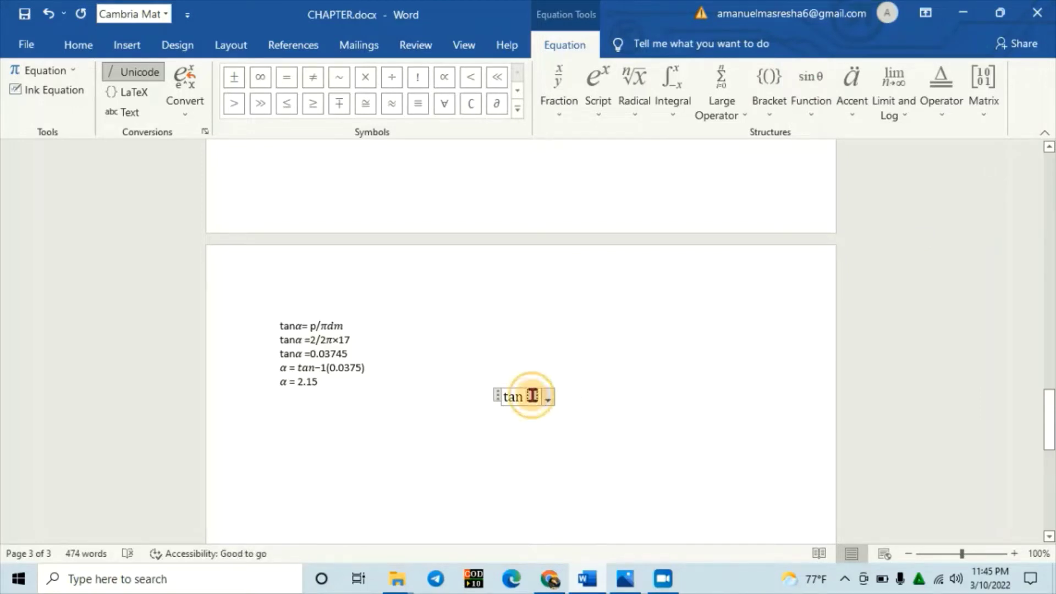
{"action": "left_click", "coordinate": [518, 112]}
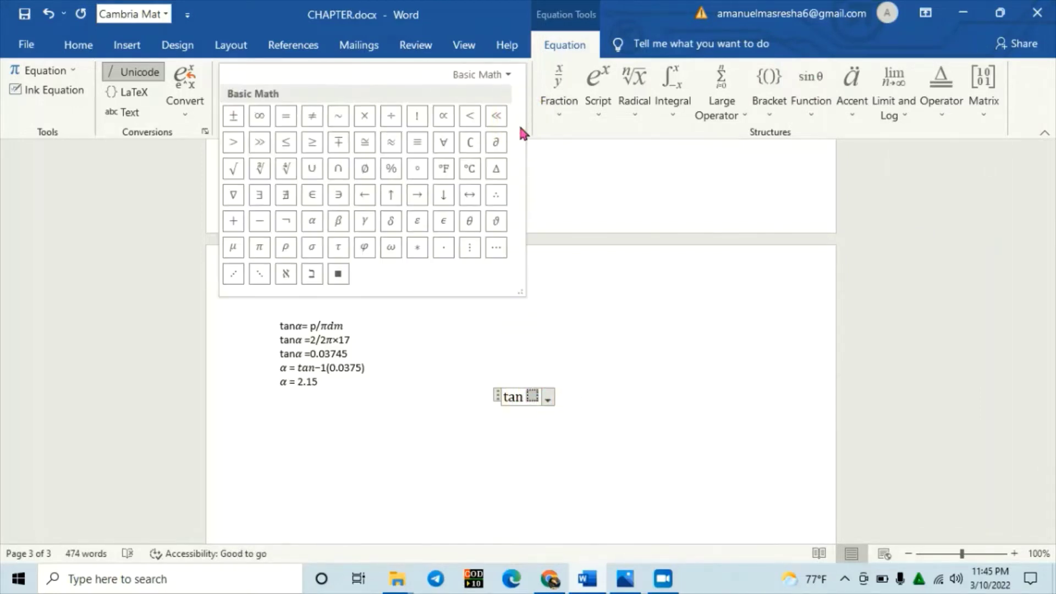
{"action": "left_click", "coordinate": [312, 221]}
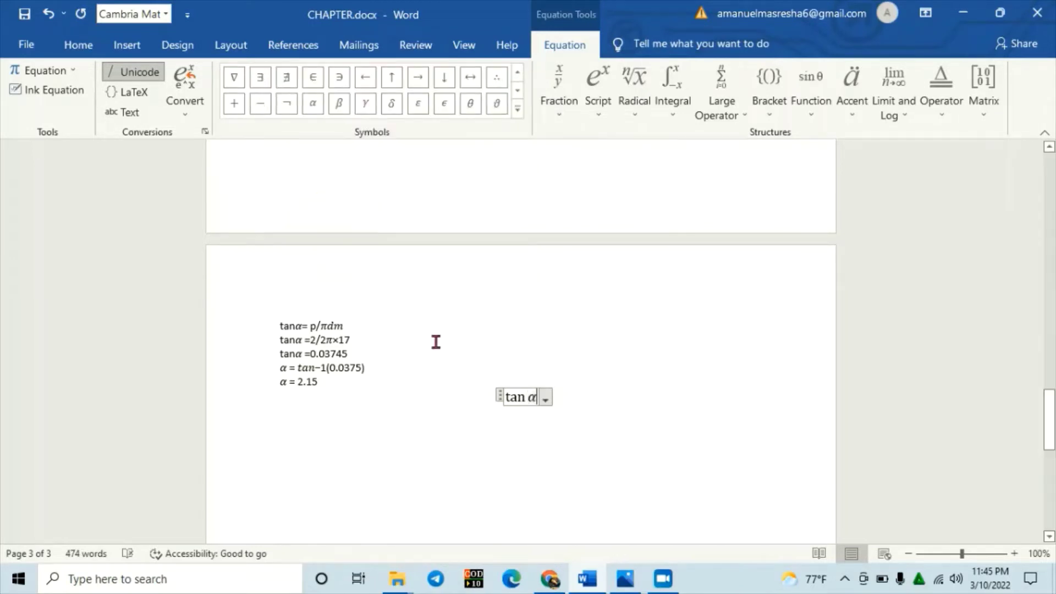
{"action": "type", "text": " ="}
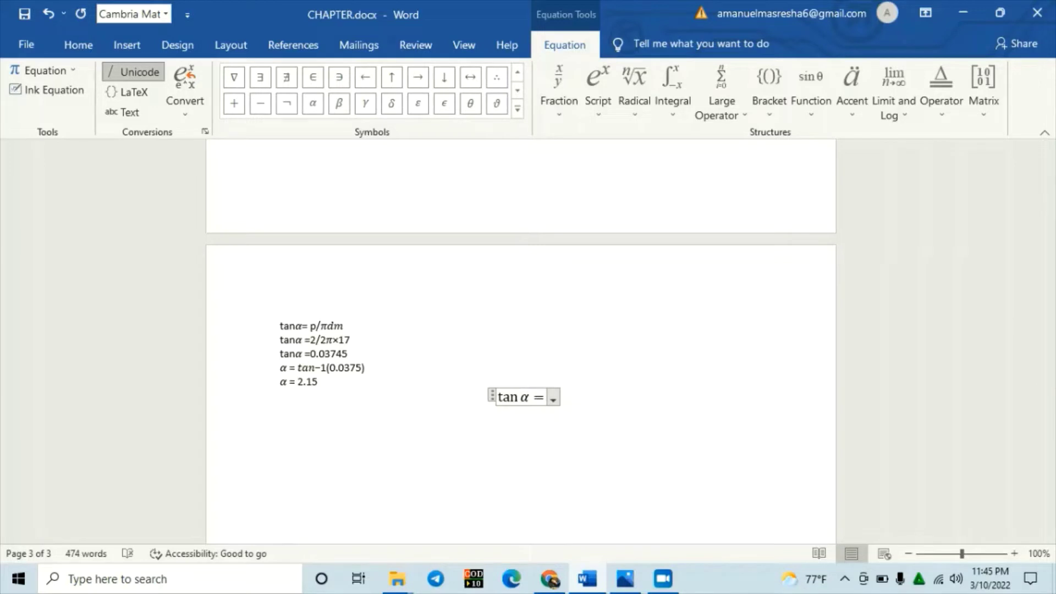
Step: Add a stacked fraction with P in the numerator and π in the denominator
{"action": "left_click", "coordinate": [559, 91]}
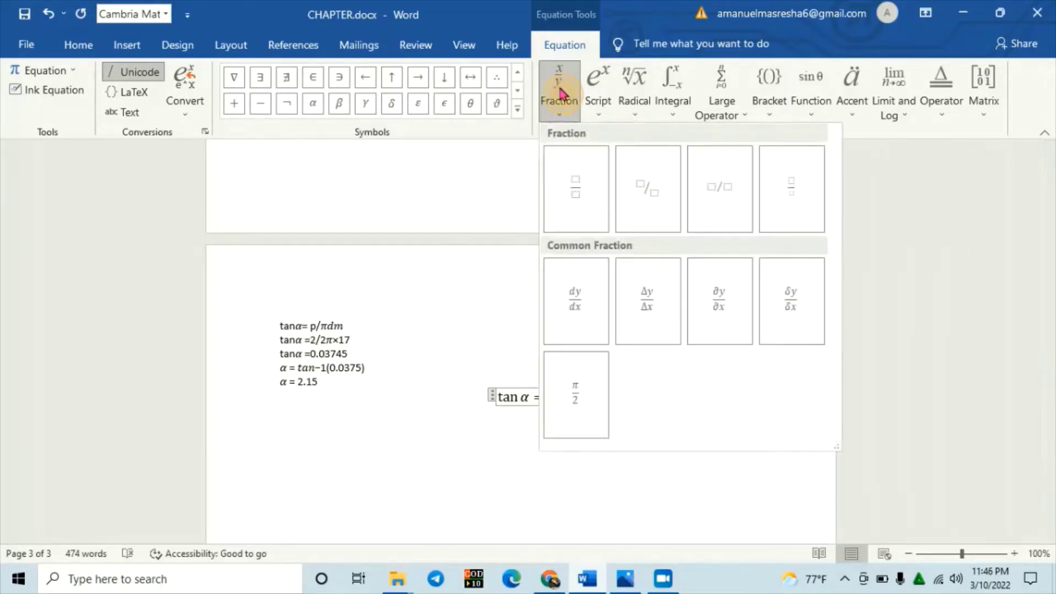
{"action": "left_click", "coordinate": [563, 169]}
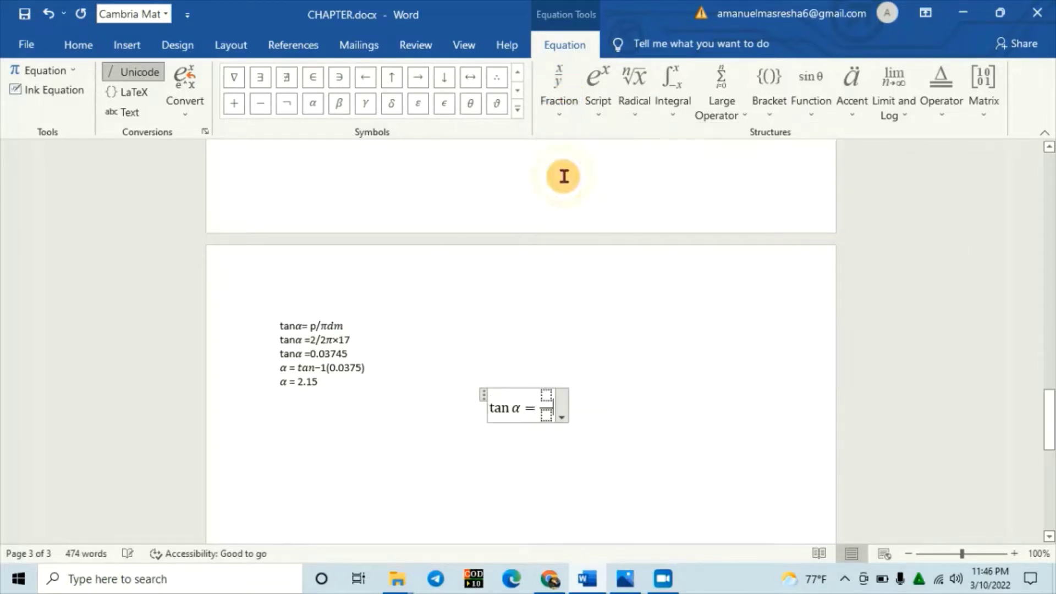
{"action": "left_click", "coordinate": [546, 396]}
{"action": "type", "text": "p"}
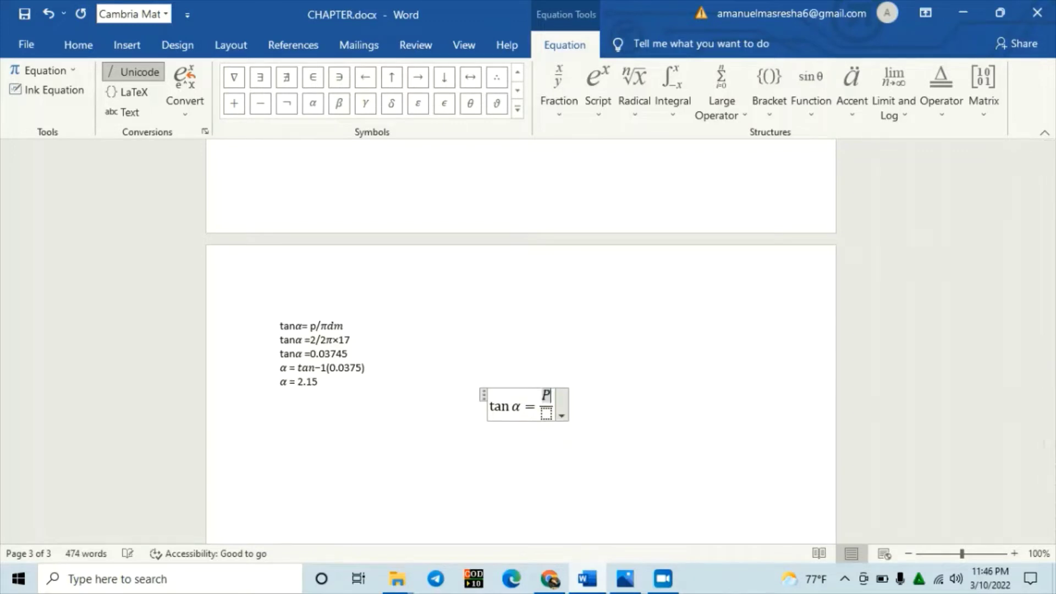
{"action": "left_click", "coordinate": [547, 414]}
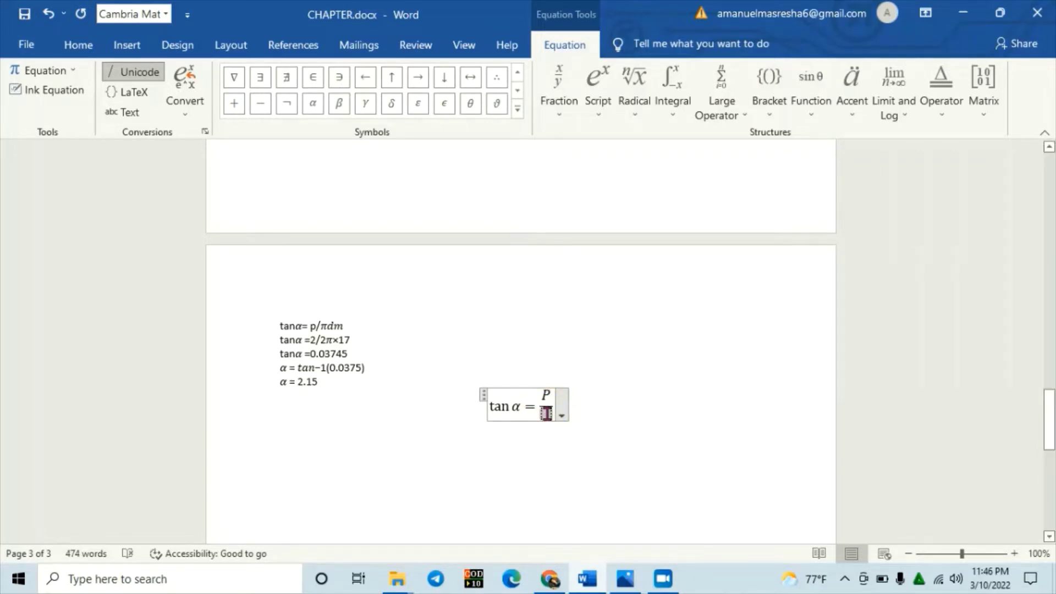
{"action": "left_click", "coordinate": [518, 110]}
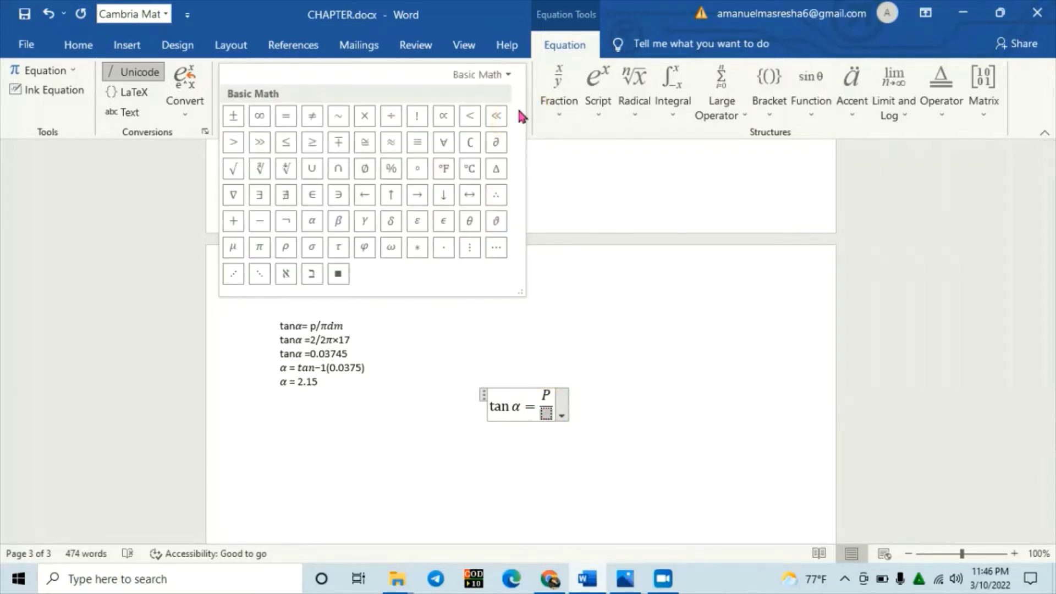
{"action": "left_click", "coordinate": [260, 249]}
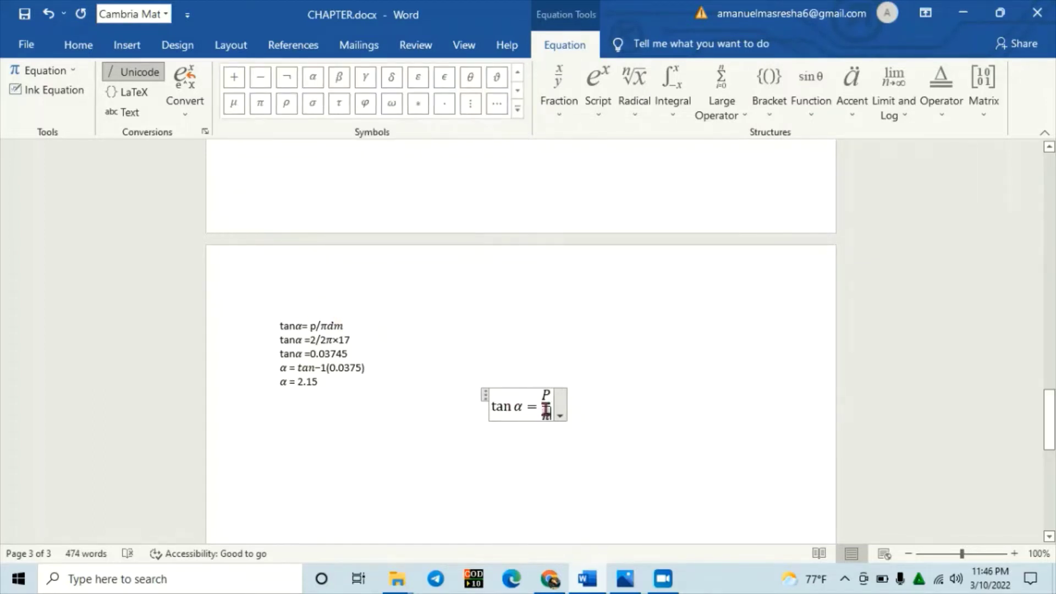
Step: Follow π with subscripted d_m, then leave the equation
{"action": "left_click", "coordinate": [598, 83]}
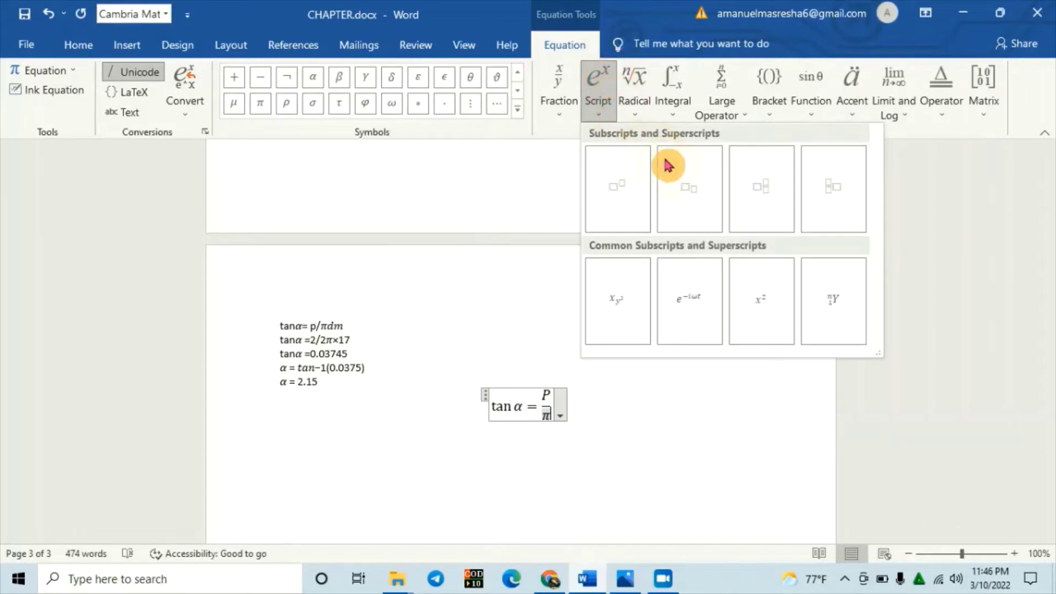
{"action": "left_click", "coordinate": [737, 215]}
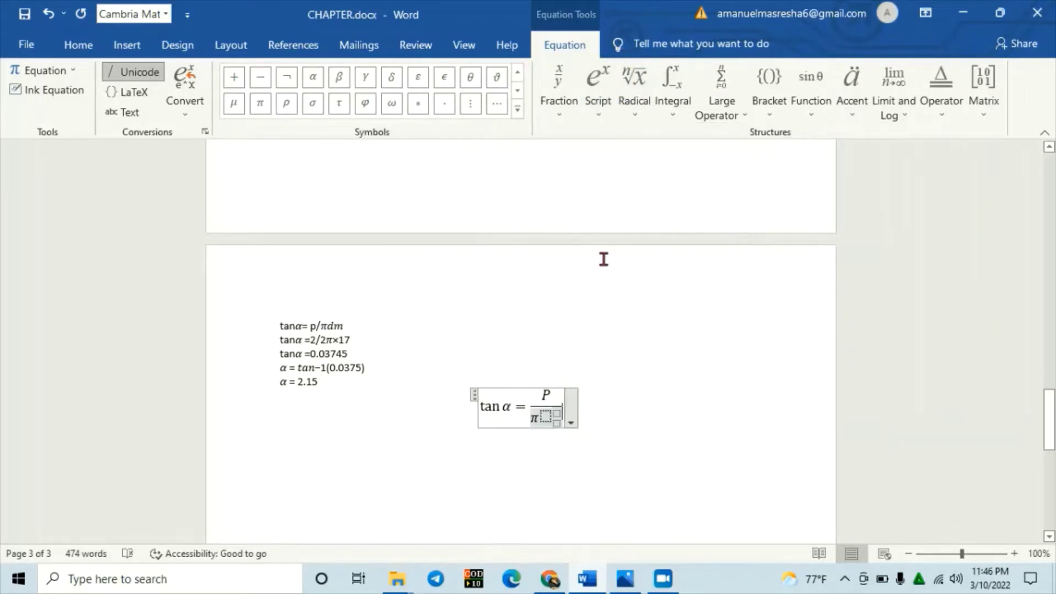
{"action": "key", "text": "BackSpace"}
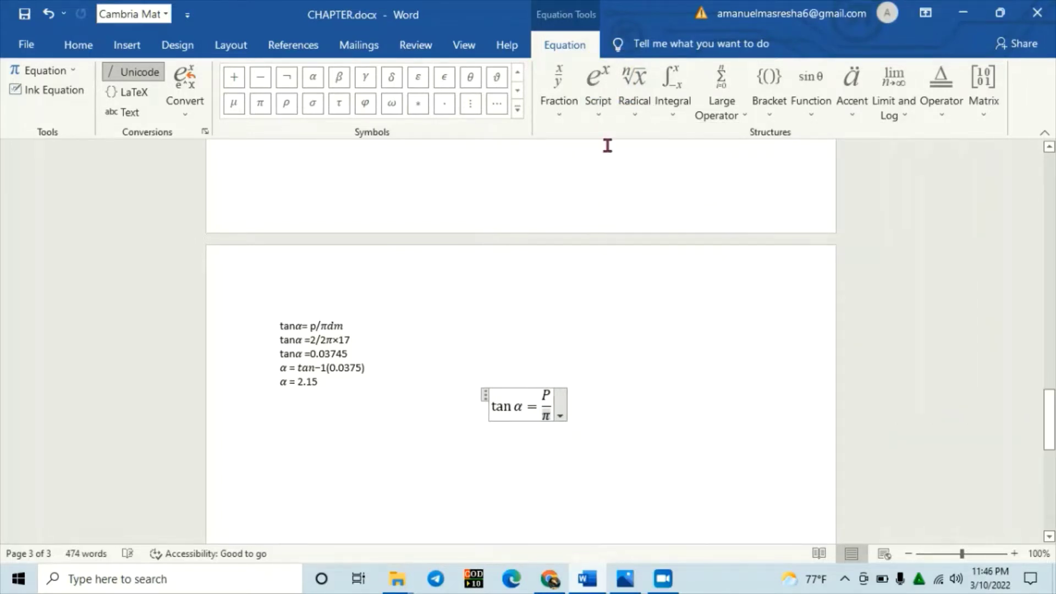
{"action": "left_click", "coordinate": [607, 110]}
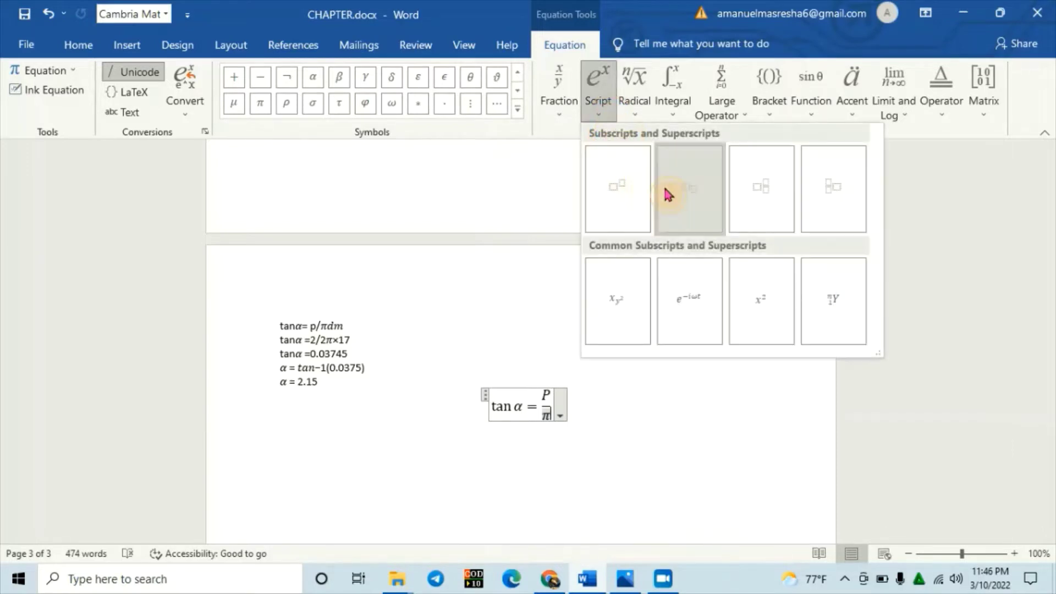
{"action": "left_click", "coordinate": [691, 188]}
{"action": "left_click", "coordinate": [546, 416]}
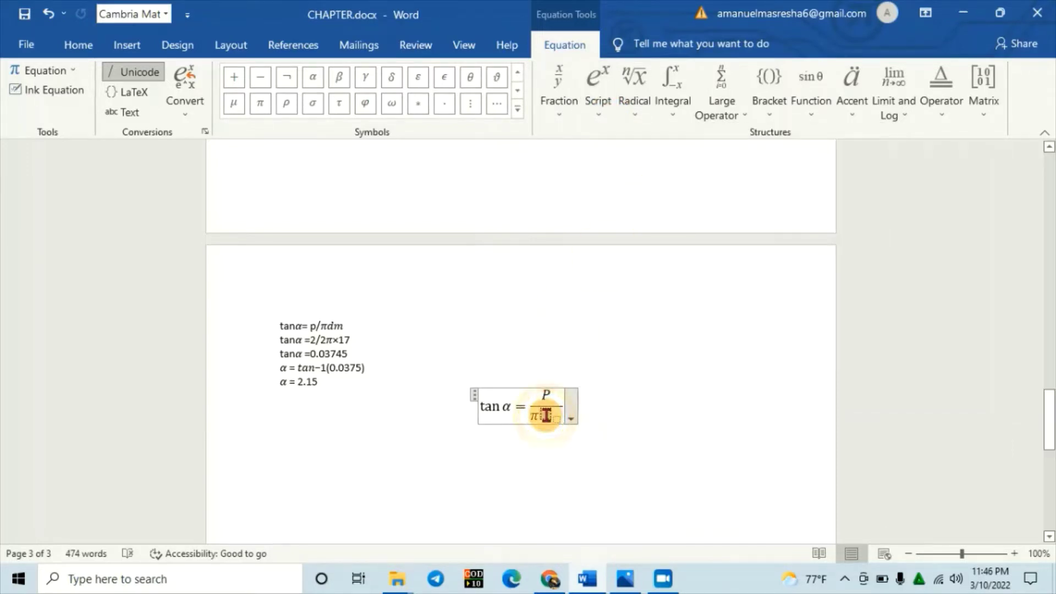
{"action": "type", "text": "d"}
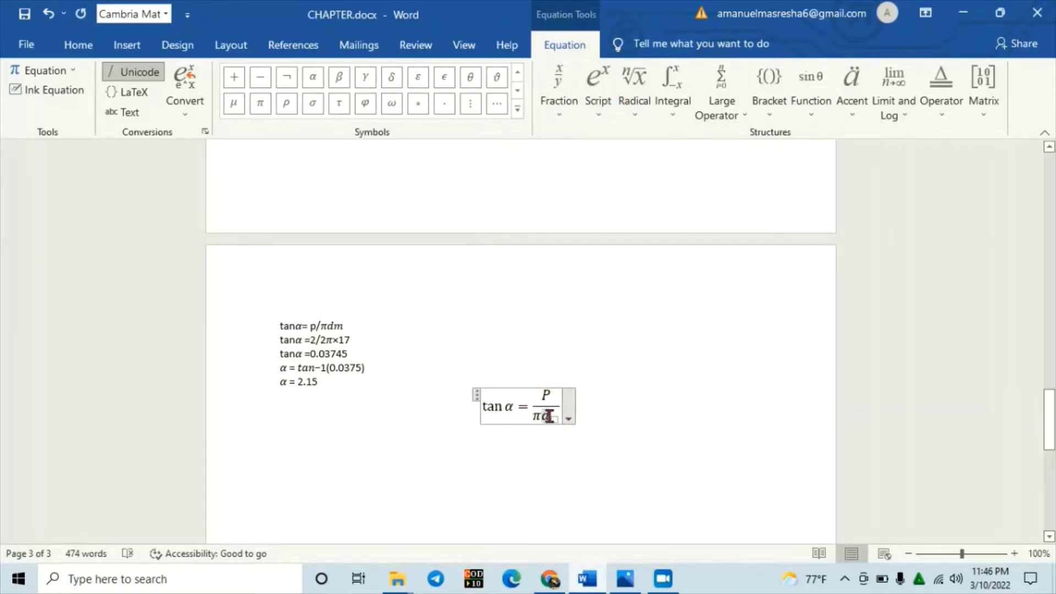
{"action": "left_click", "coordinate": [553, 418]}
{"action": "type", "text": "m"}
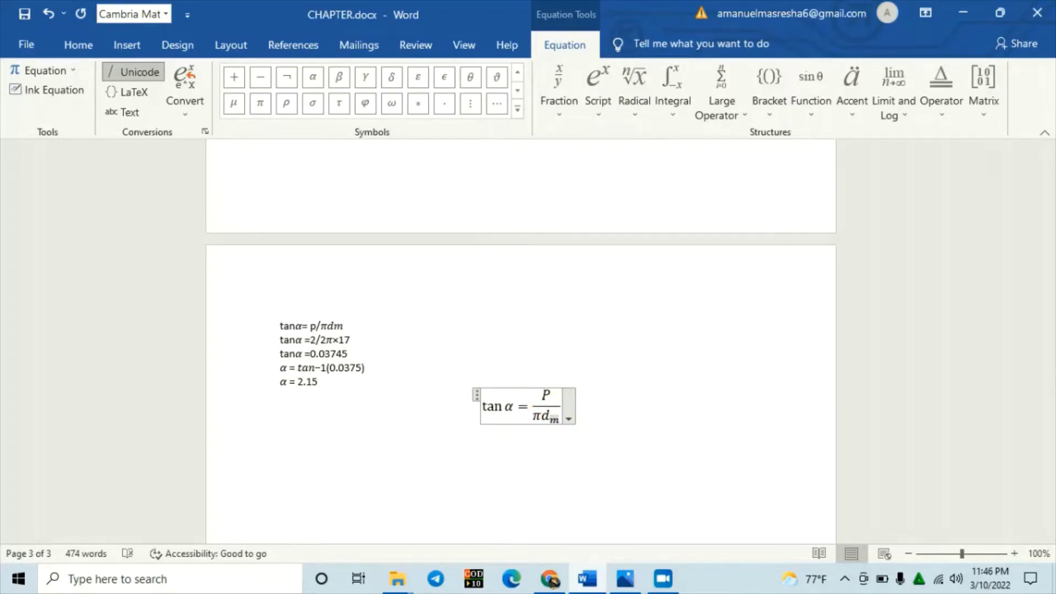
{"action": "left_click", "coordinate": [595, 397]}
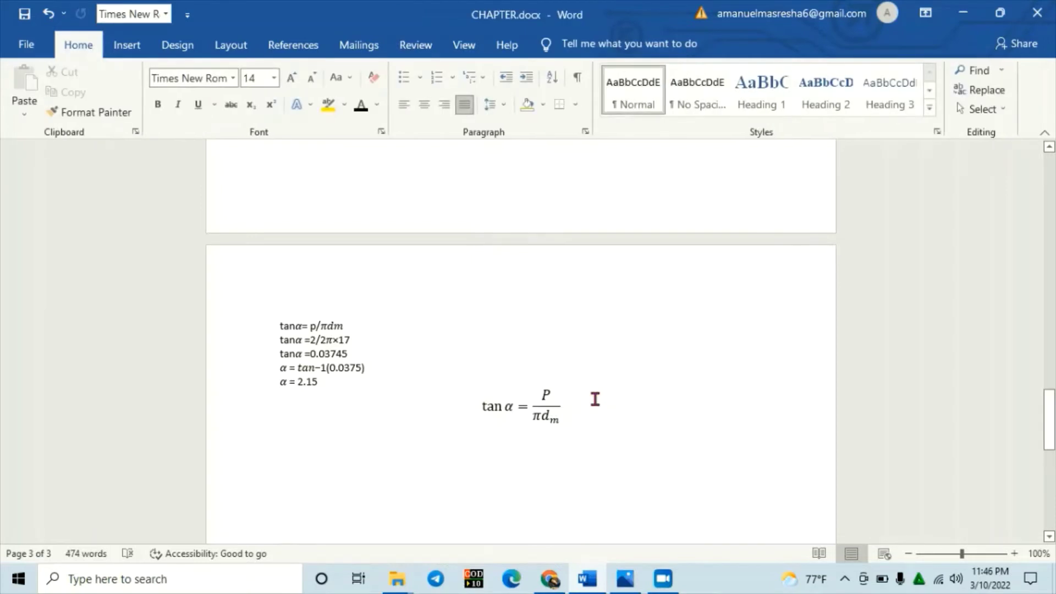
Step: Grow the tan α equation from 14 to 18 pt and start a new line beneath it
{"action": "left_click_drag", "start_coordinate": [472, 401], "coordinate": [559, 416]}
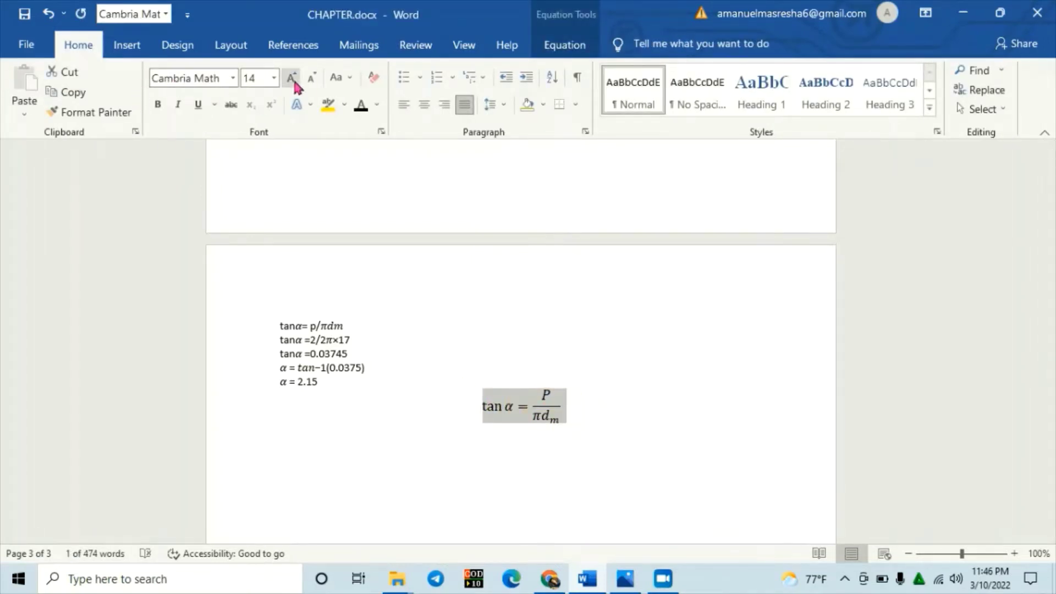
{"action": "left_click", "coordinate": [294, 85]}
{"action": "left_click", "coordinate": [294, 85]}
{"action": "left_click", "coordinate": [597, 413]}
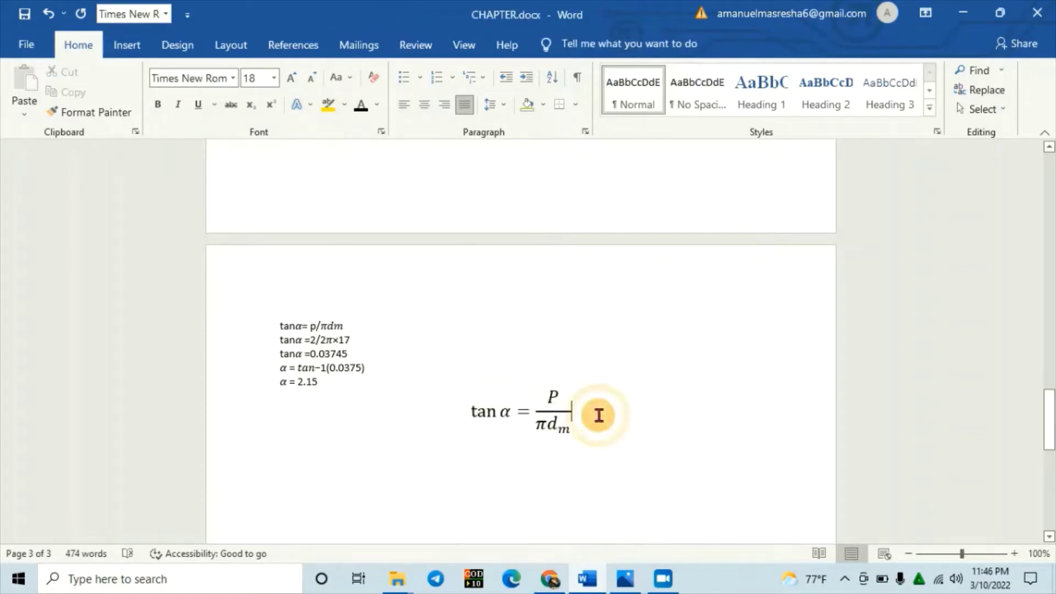
{"action": "key", "text": "Return"}
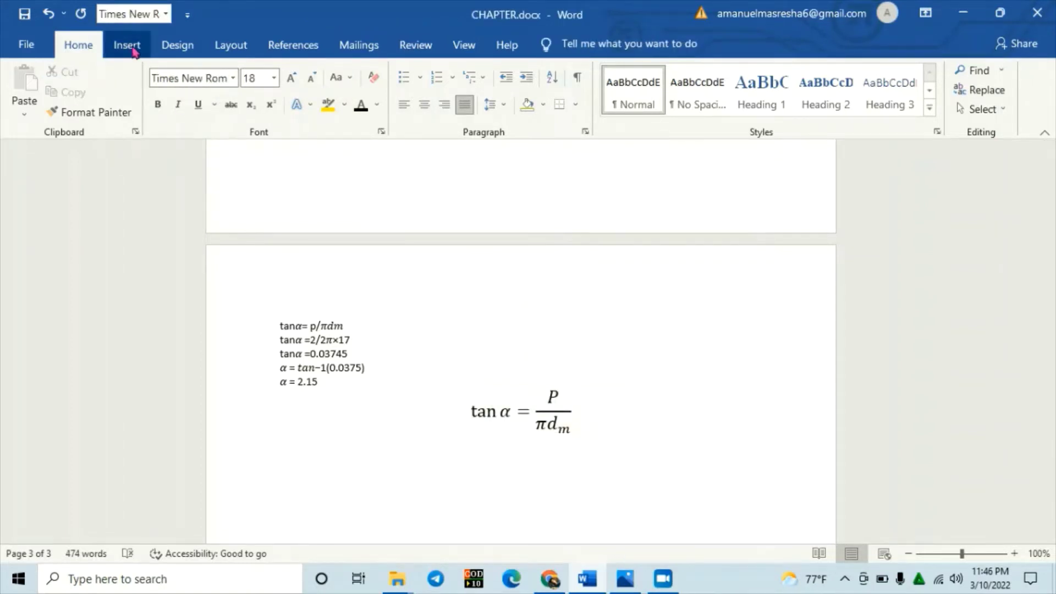
{"action": "left_click", "coordinate": [127, 45]}
Step: Insert a new equation, paste a copy of tan α into it, and add =
{"action": "left_click", "coordinate": [944, 70]}
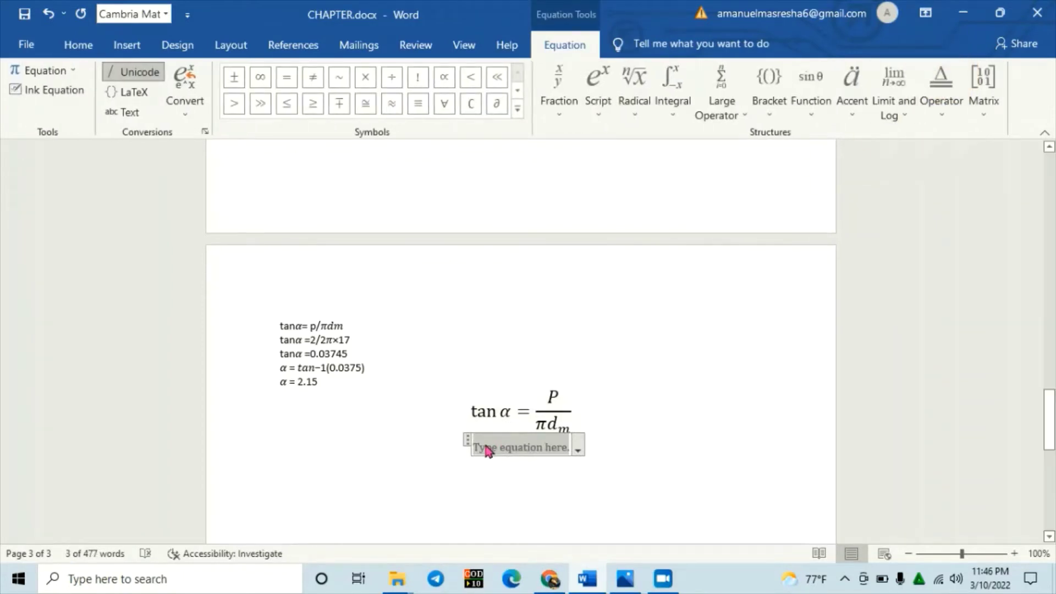
{"action": "left_click_drag", "start_coordinate": [473, 412], "coordinate": [507, 412]}
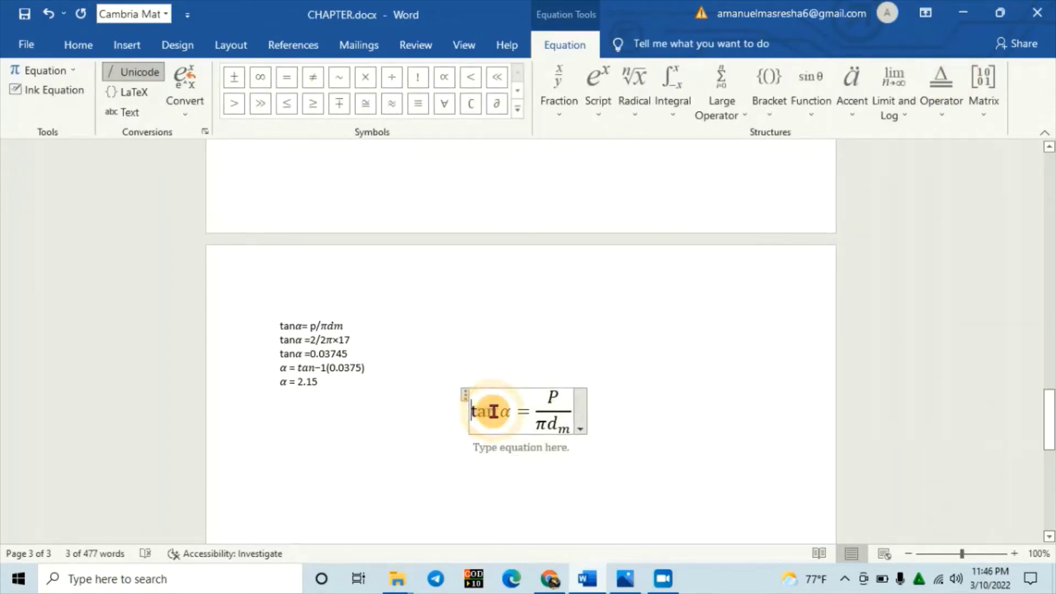
{"action": "right_click", "coordinate": [509, 419]}
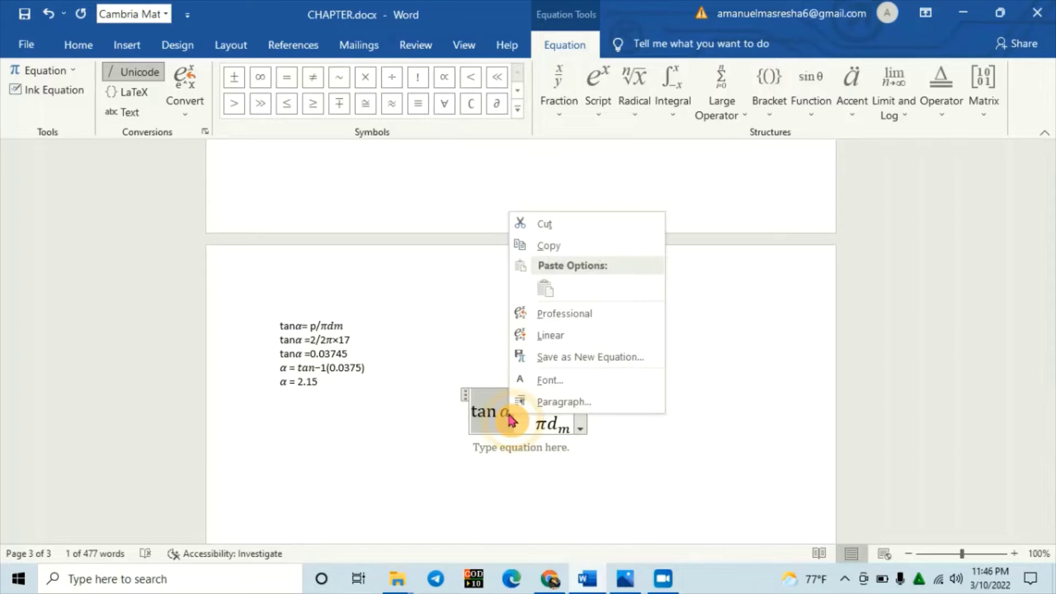
{"action": "left_click", "coordinate": [574, 242]}
{"action": "right_click", "coordinate": [505, 448]}
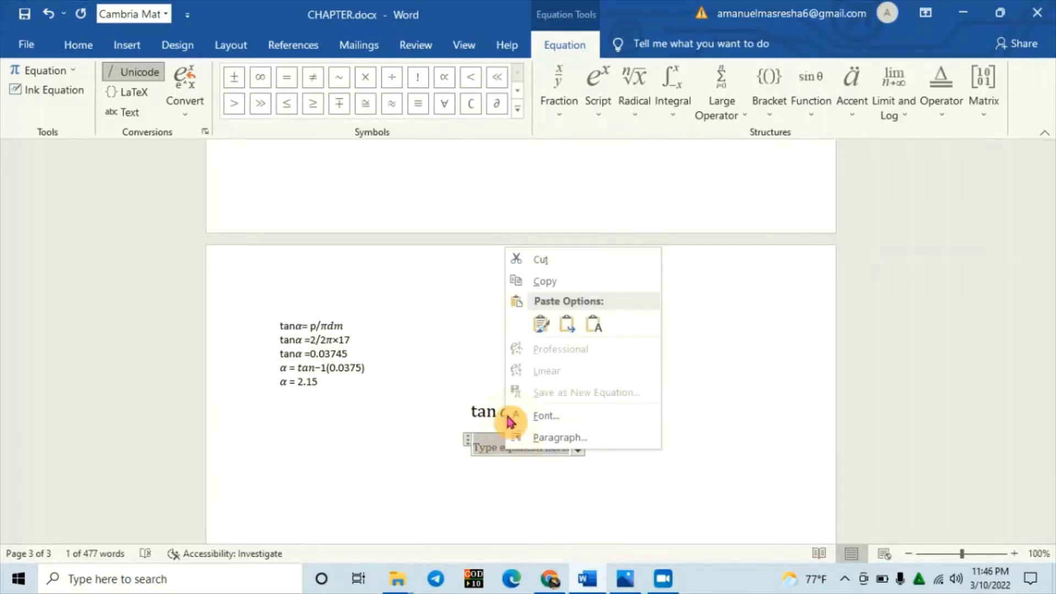
{"action": "left_click", "coordinate": [541, 325]}
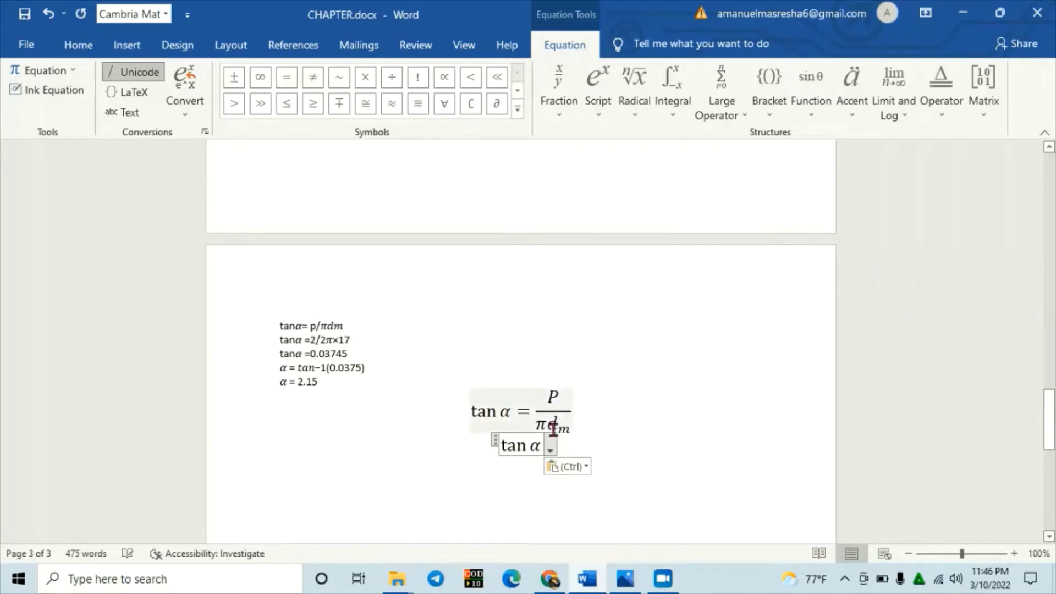
{"action": "type", "text": " ="}
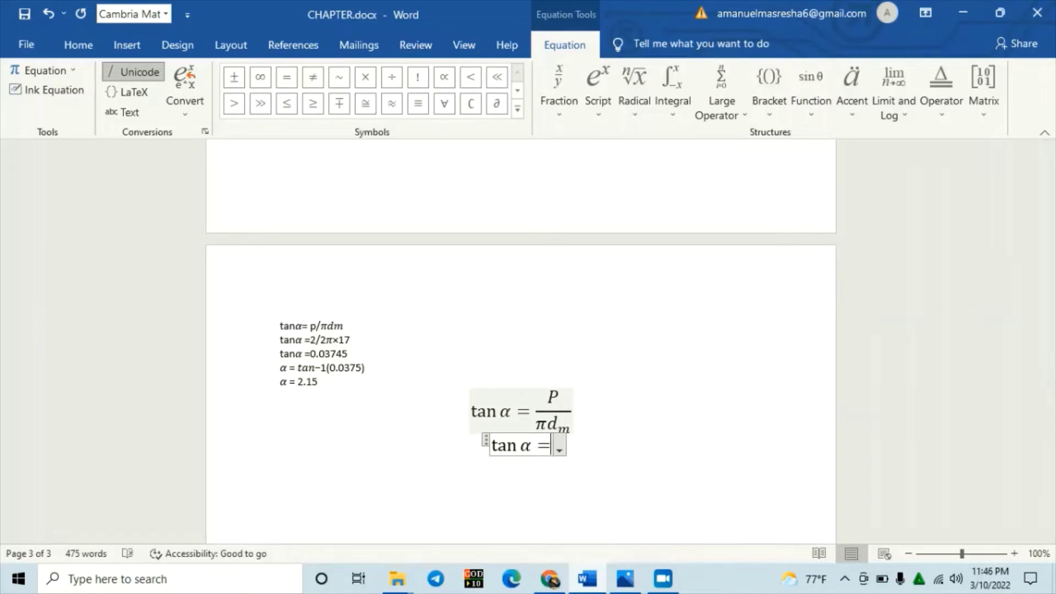
{"action": "left_click", "coordinate": [560, 91]}
Step: Fill a stacked fraction with numerator 2 and denominator 2π × 17, then exit the equation
{"action": "left_click", "coordinate": [584, 192]}
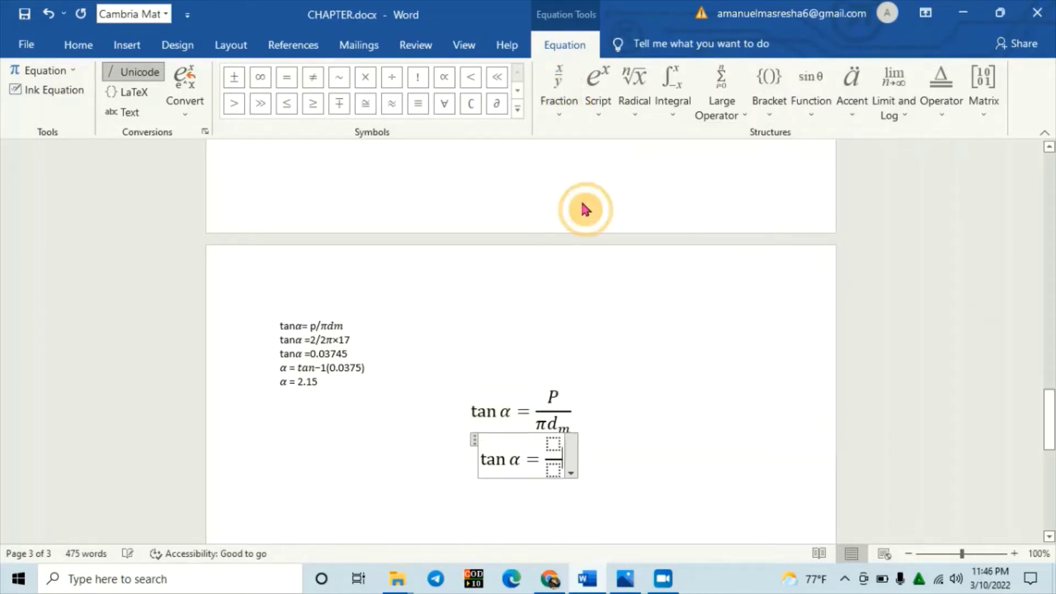
{"action": "left_click", "coordinate": [554, 443]}
{"action": "type", "text": "2"}
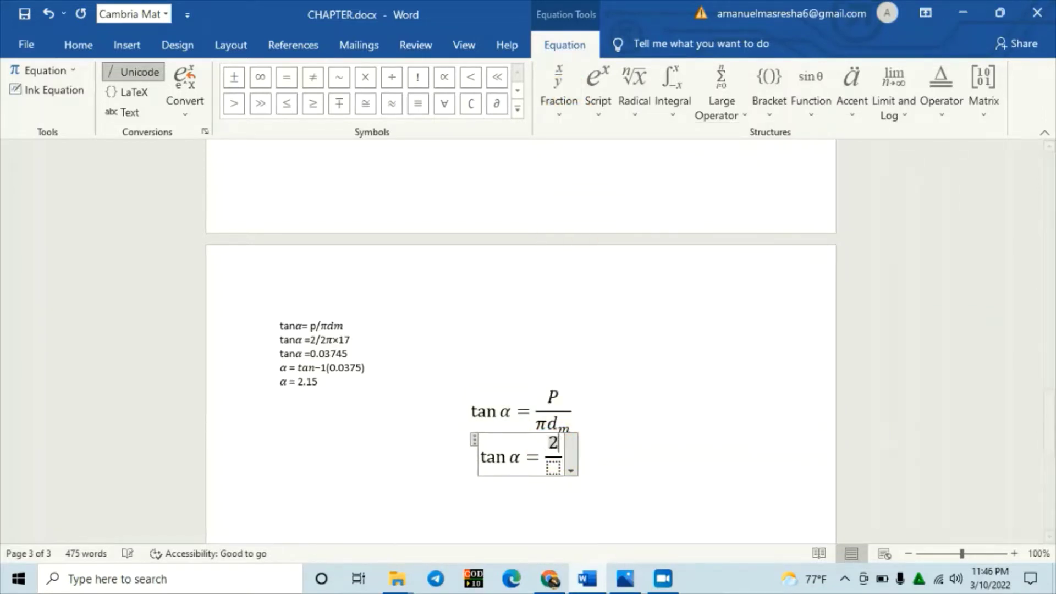
{"action": "left_click", "coordinate": [554, 468]}
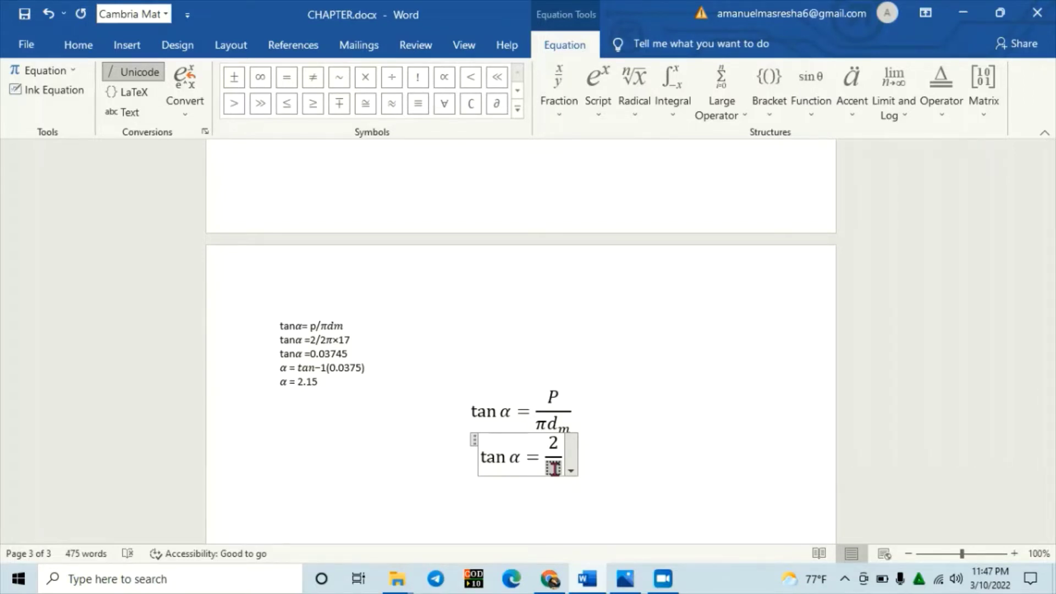
{"action": "type", "text": "2"}
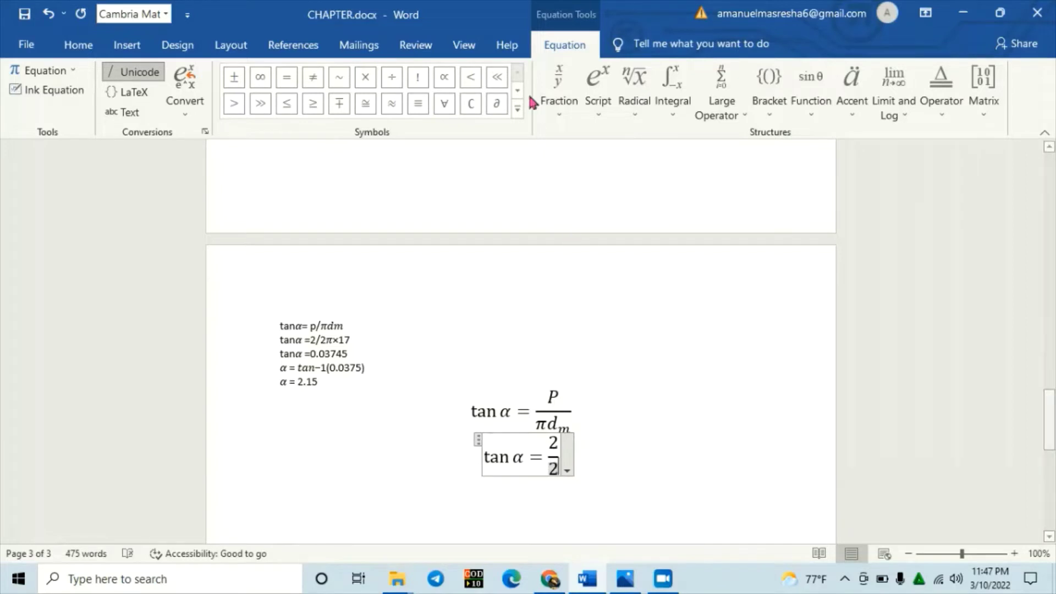
{"action": "left_click", "coordinate": [516, 115]}
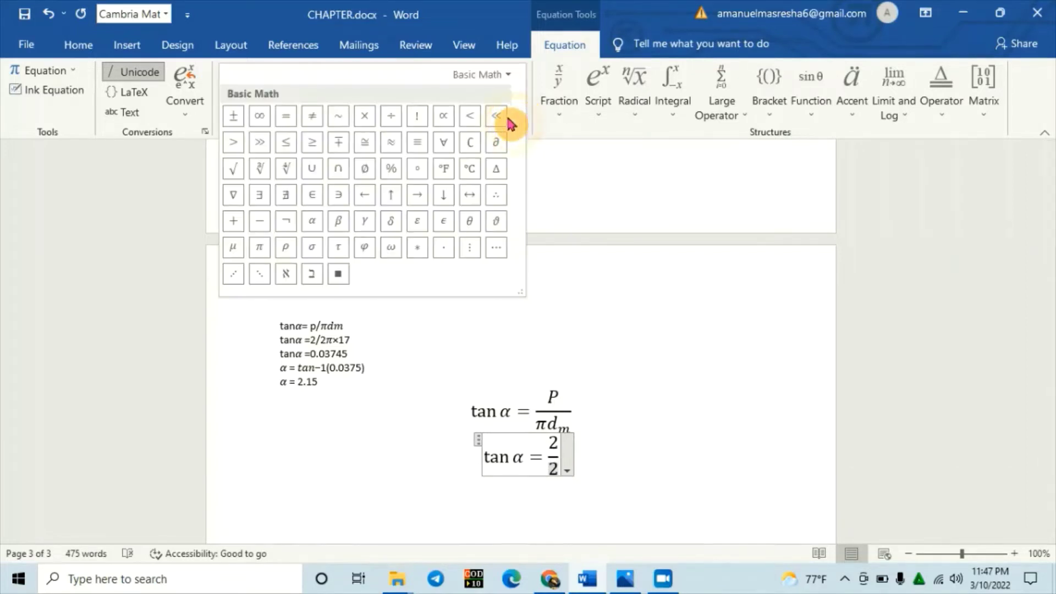
{"action": "left_click", "coordinate": [261, 250]}
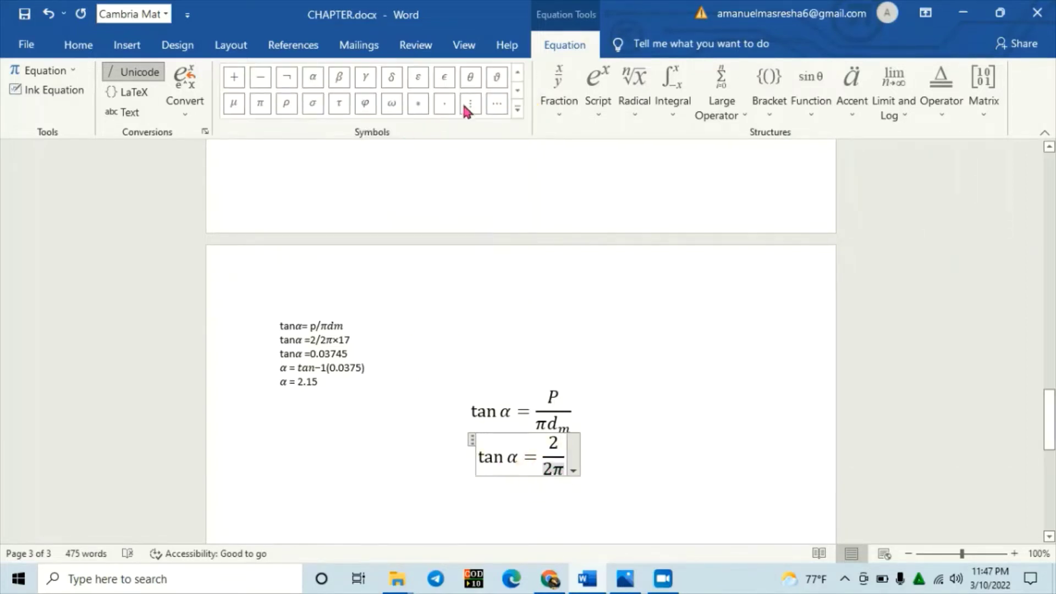
{"action": "left_click", "coordinate": [517, 73]}
{"action": "left_click", "coordinate": [518, 73]}
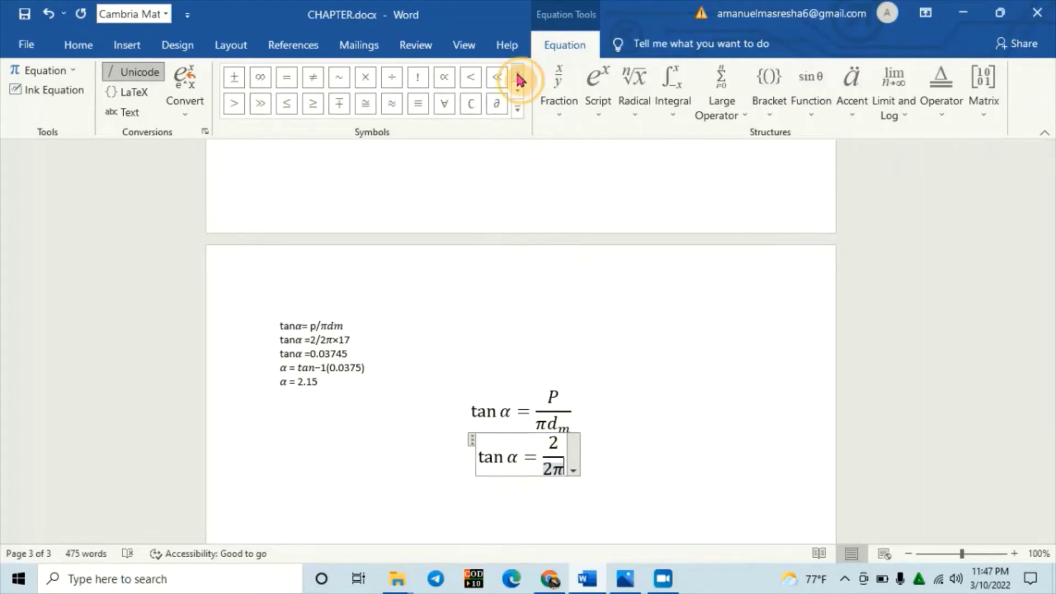
{"action": "left_click", "coordinate": [367, 78]}
{"action": "type", "text": "1"}
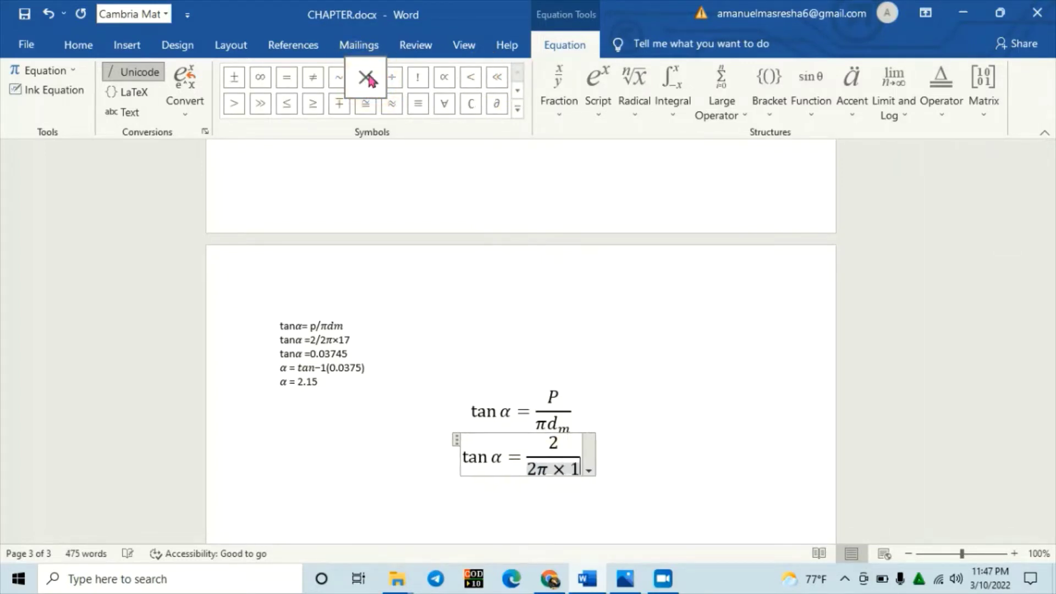
{"action": "type", "text": "7"}
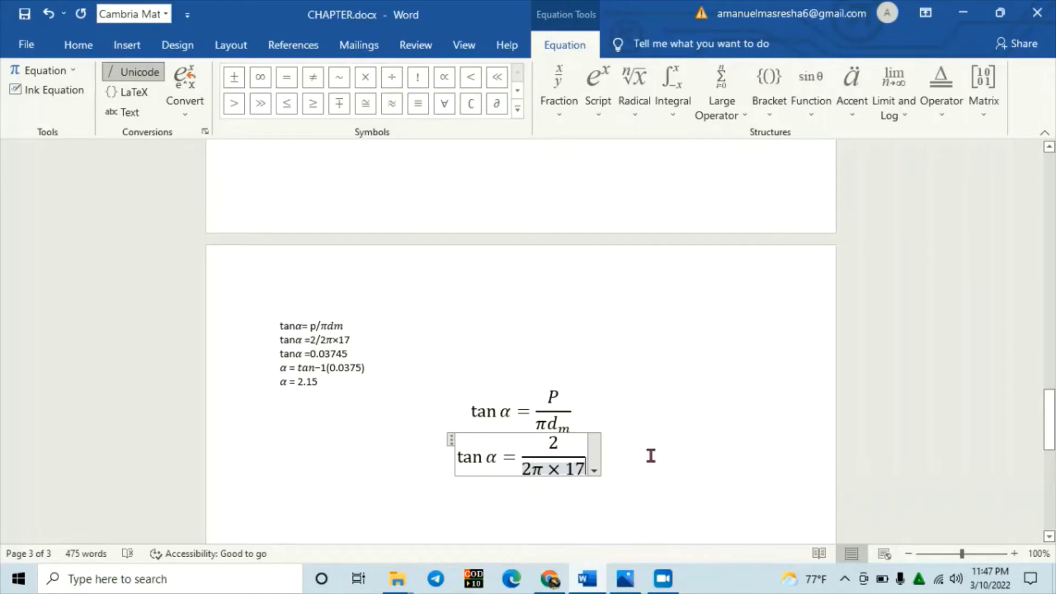
{"action": "left_click", "coordinate": [627, 457]}
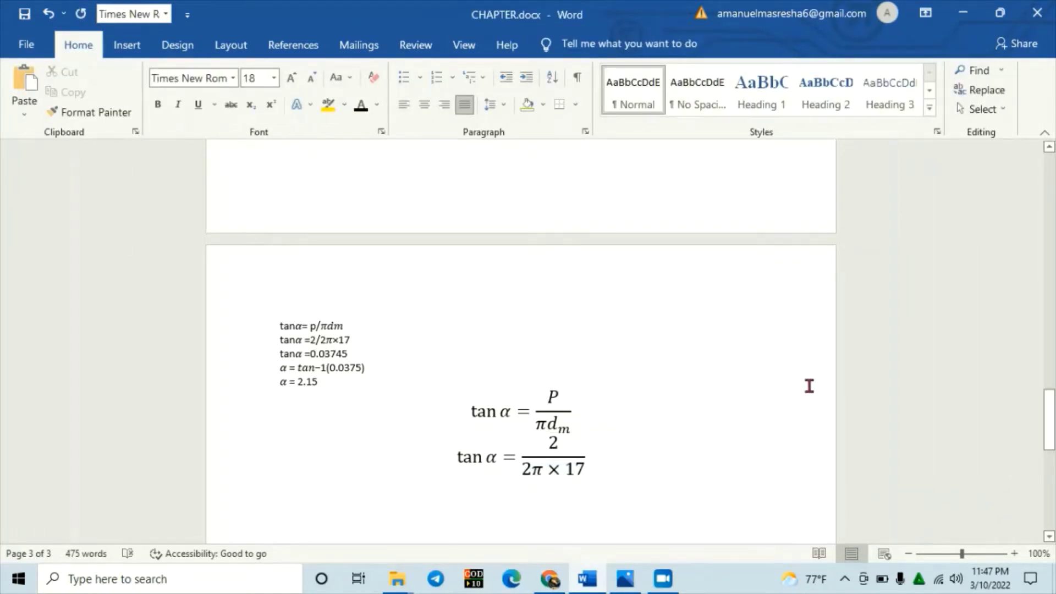
Step: Insert a third equation, paste tan α from the previous one, and add = 0.03745
{"action": "scroll", "coordinate": [809, 387], "scroll_direction": "down", "scroll_amount": 3}
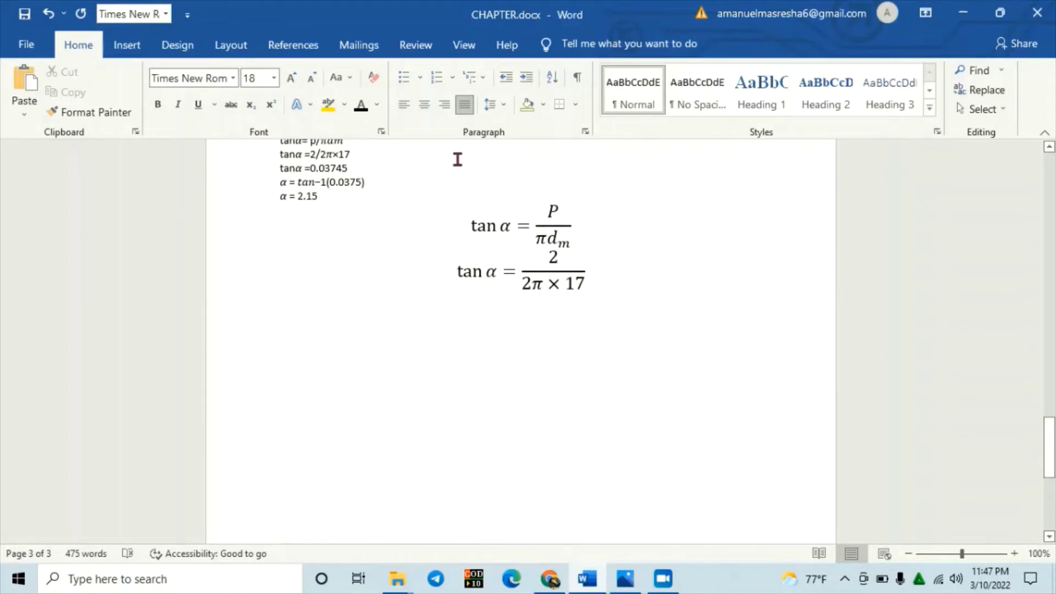
{"action": "left_click", "coordinate": [127, 44]}
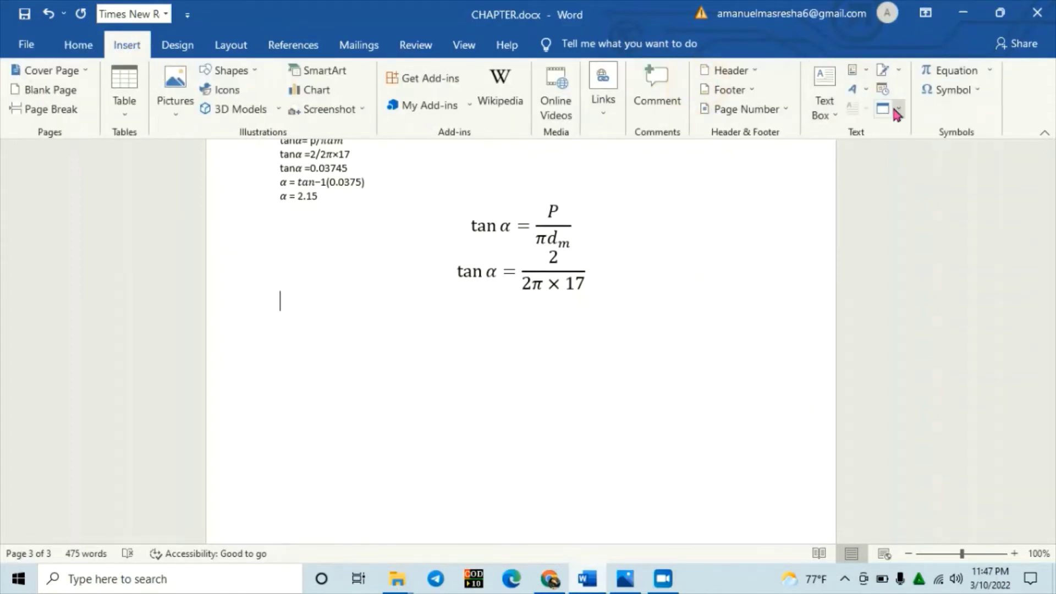
{"action": "left_click", "coordinate": [929, 70]}
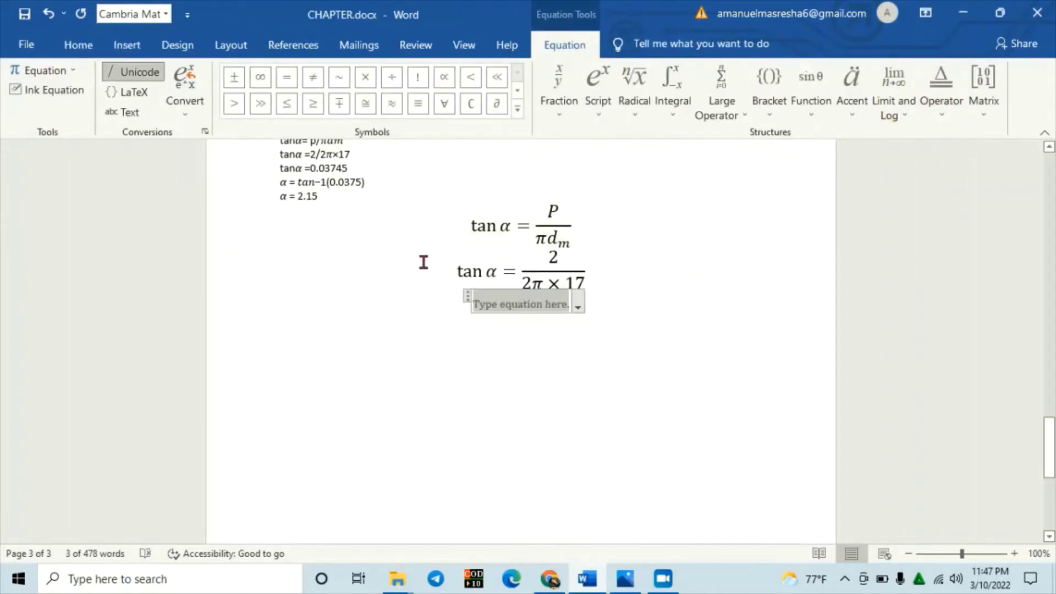
{"action": "left_click_drag", "start_coordinate": [462, 271], "coordinate": [494, 277]}
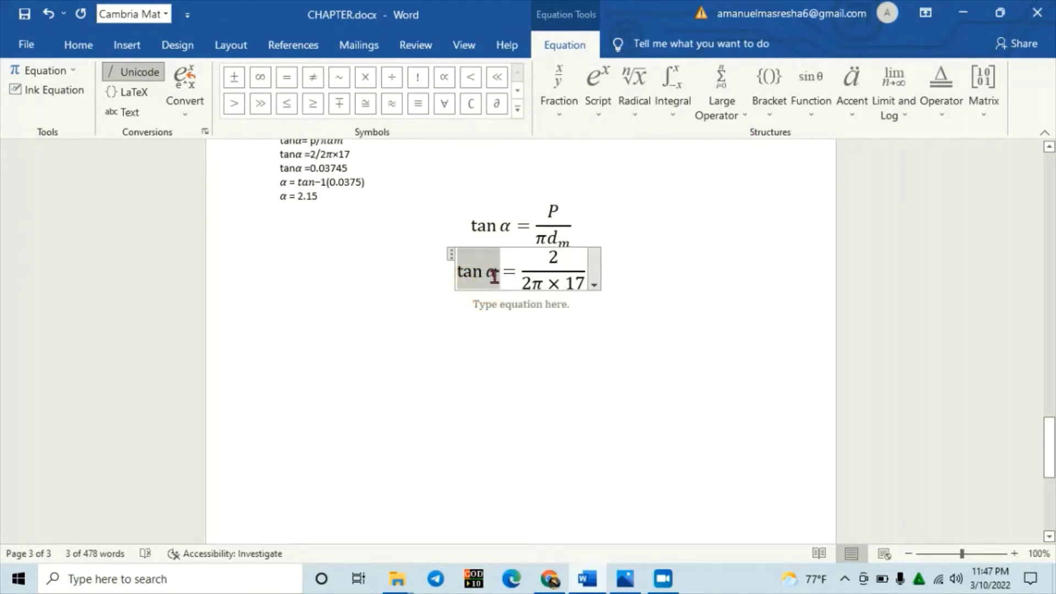
{"action": "right_click", "coordinate": [487, 282]}
{"action": "left_click", "coordinate": [503, 306]}
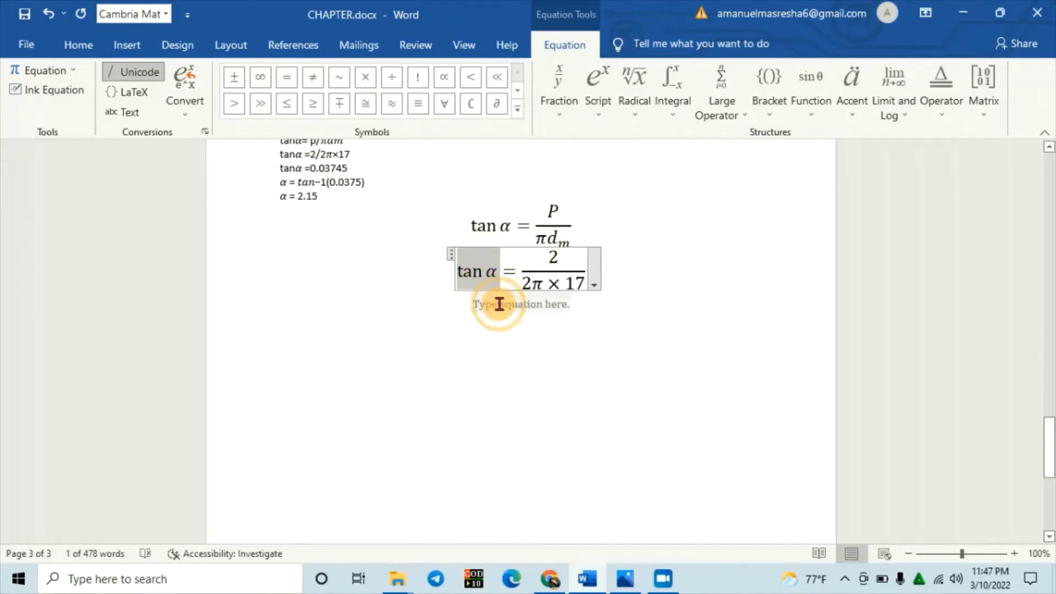
{"action": "right_click", "coordinate": [502, 310]}
{"action": "left_click", "coordinate": [539, 381]}
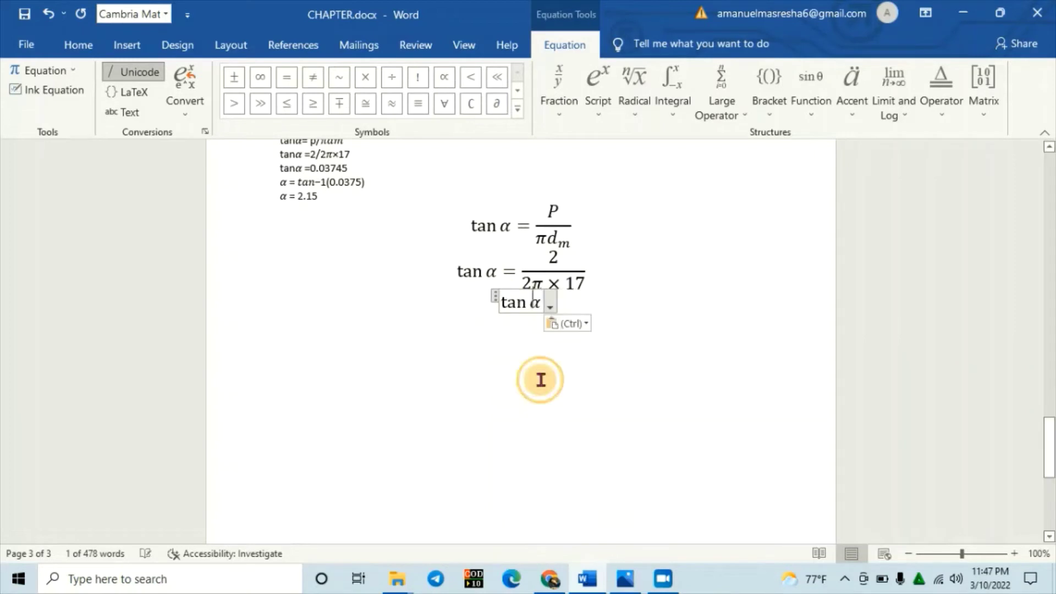
{"action": "type", "text": "= "}
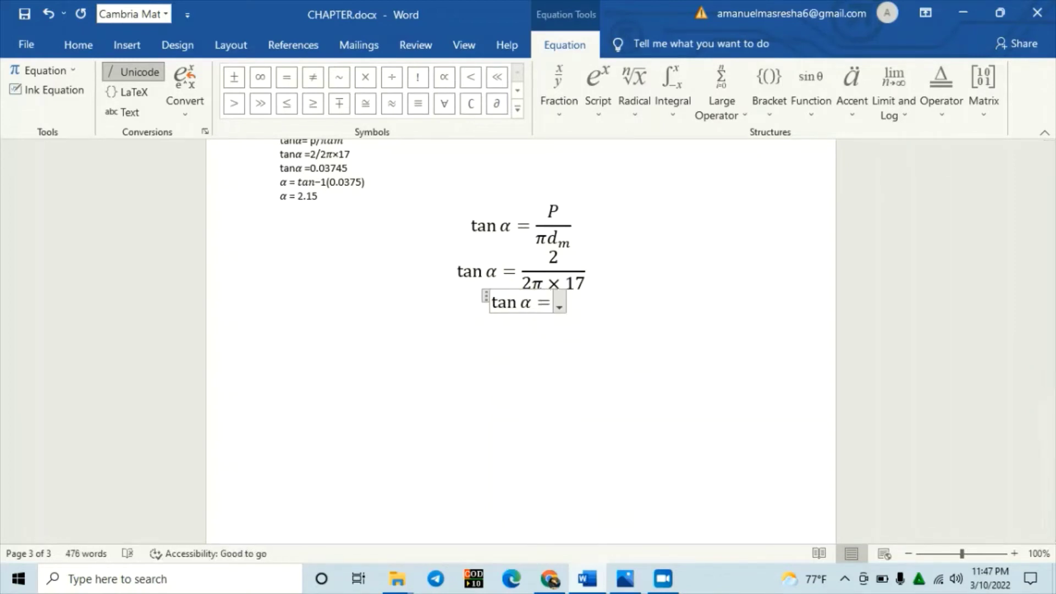
{"action": "type", "text": "0"}
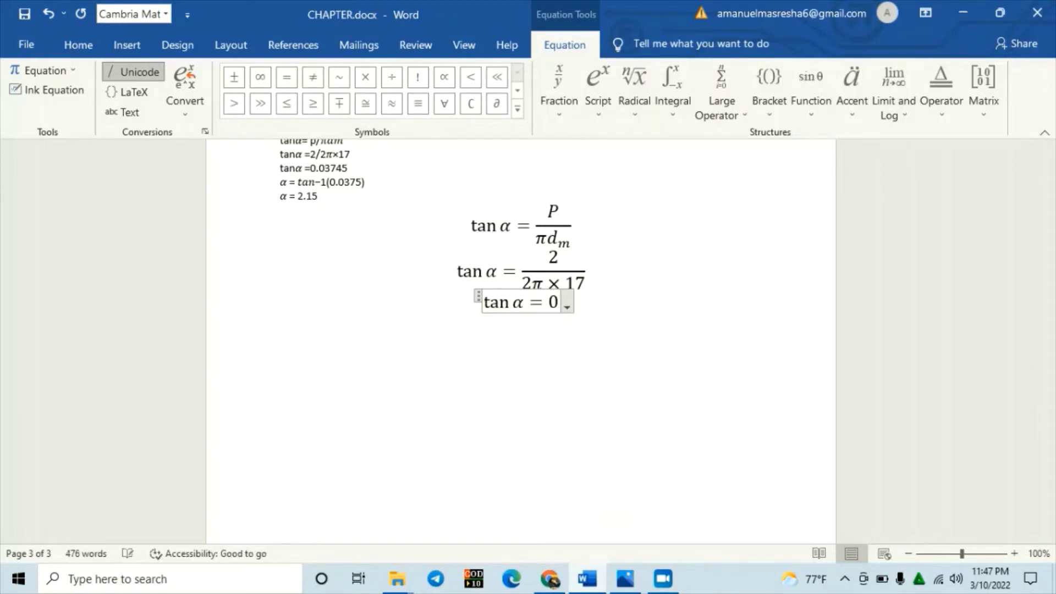
{"action": "type", "text": ".0"}
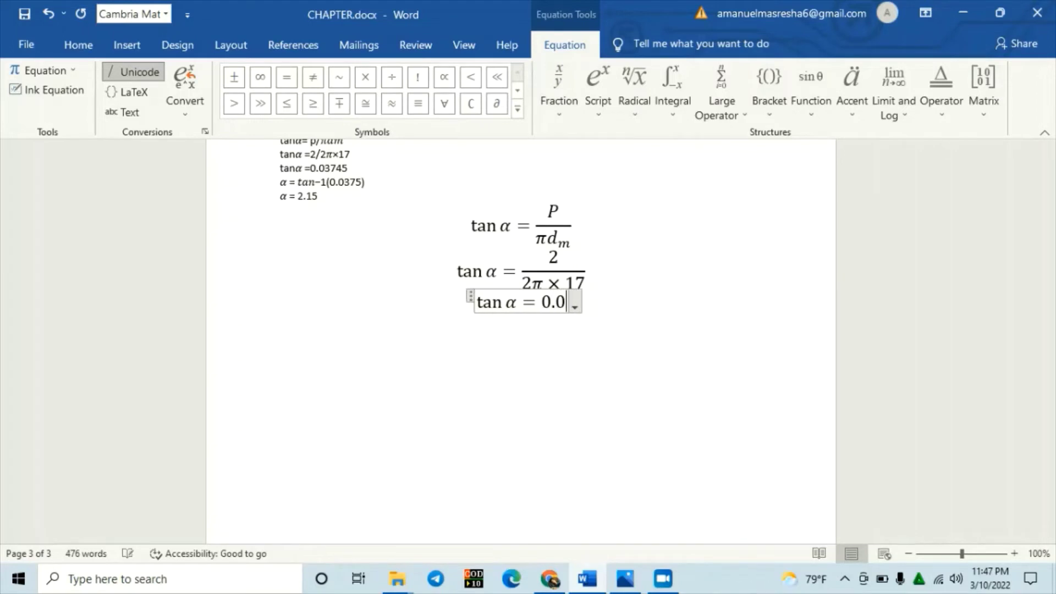
{"action": "type", "text": "3745"}
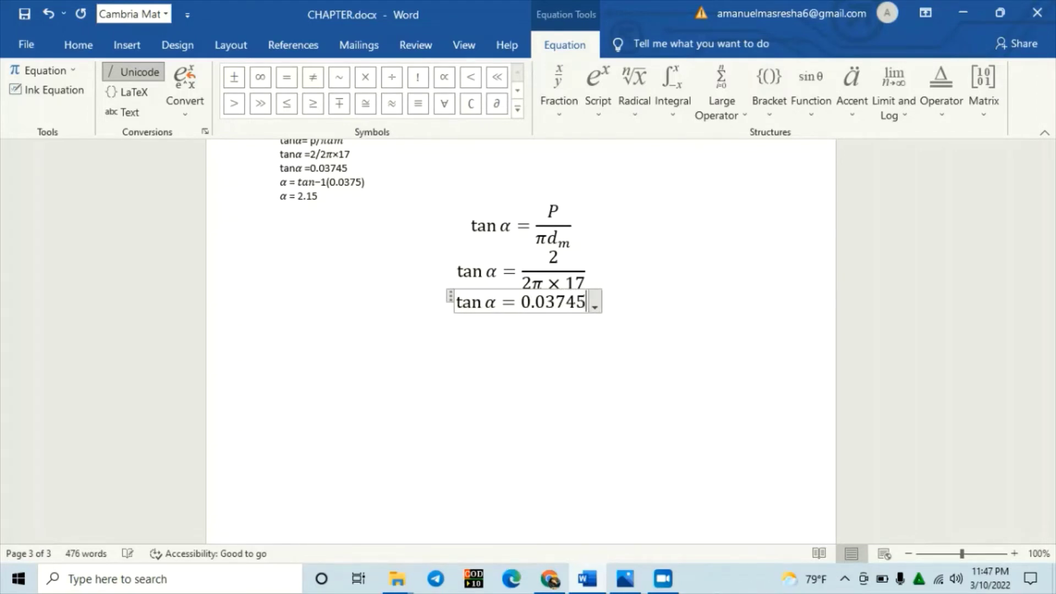
{"action": "left_click", "coordinate": [619, 300]}
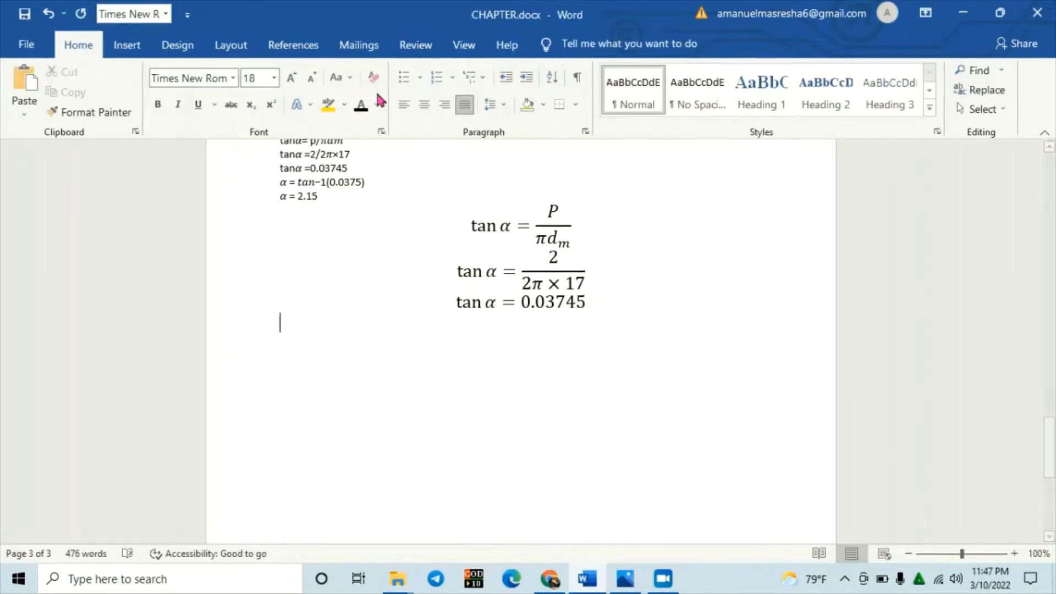
Step: Build a new equation α = tan⁻¹ 0.03745 and start a fresh line after it
{"action": "left_click", "coordinate": [127, 45]}
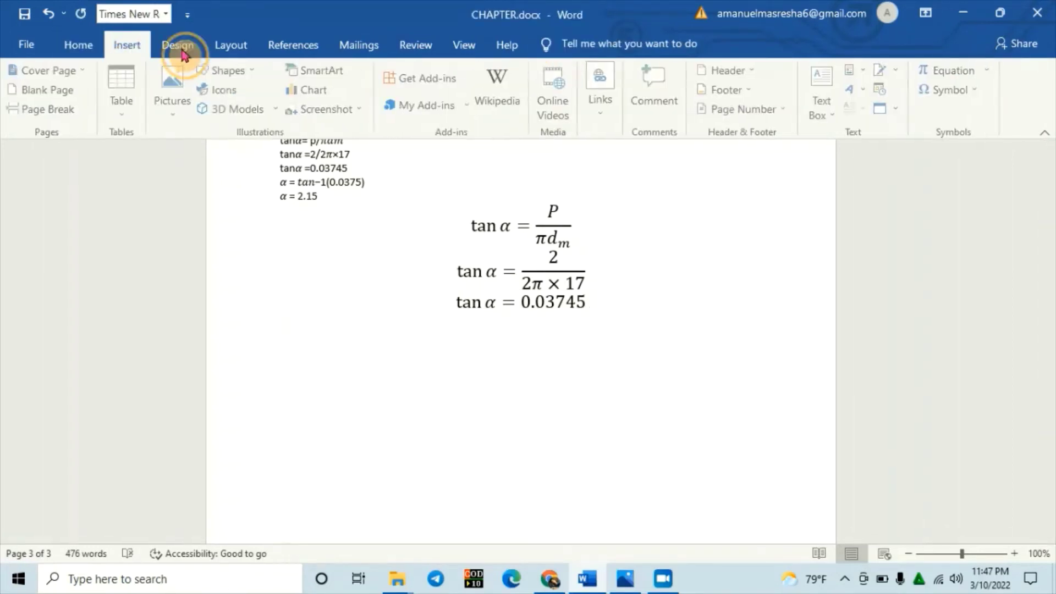
{"action": "left_click", "coordinate": [937, 73]}
{"action": "left_click", "coordinate": [519, 113]}
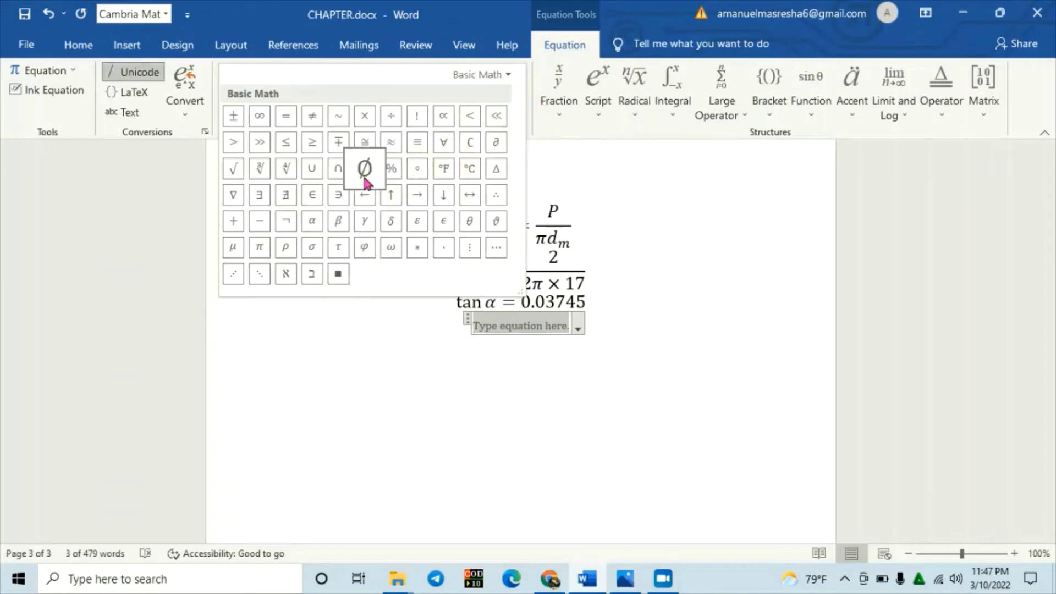
{"action": "left_click", "coordinate": [314, 222]}
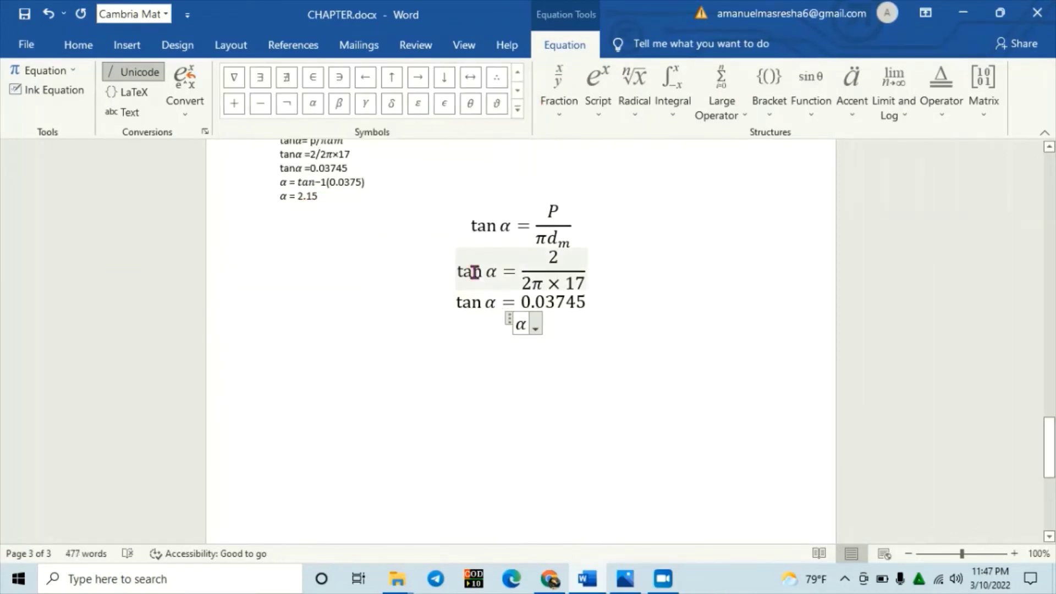
{"action": "type", "text": " ="}
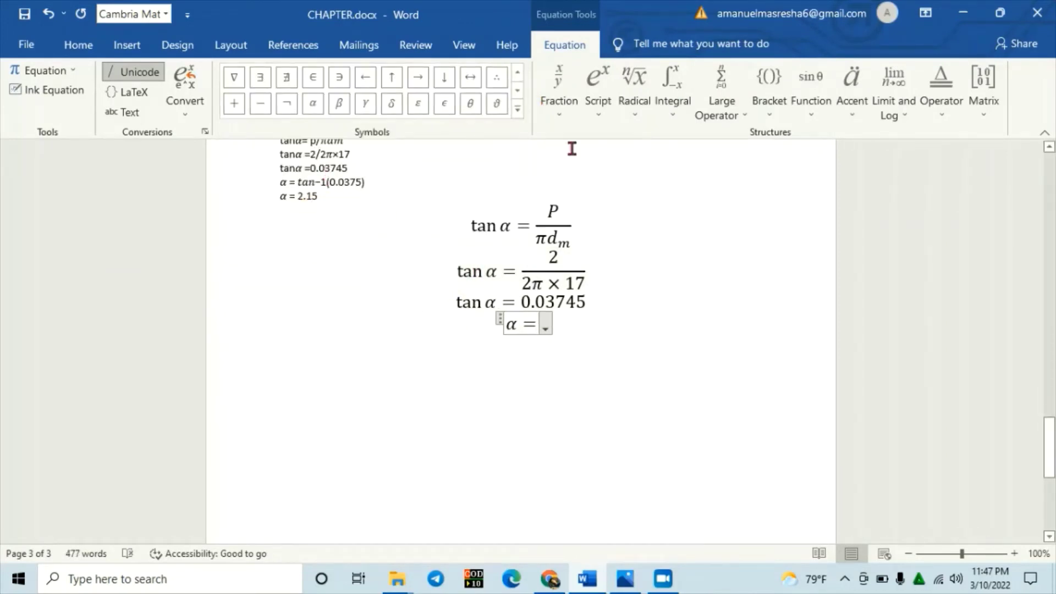
{"action": "left_click", "coordinate": [811, 99]}
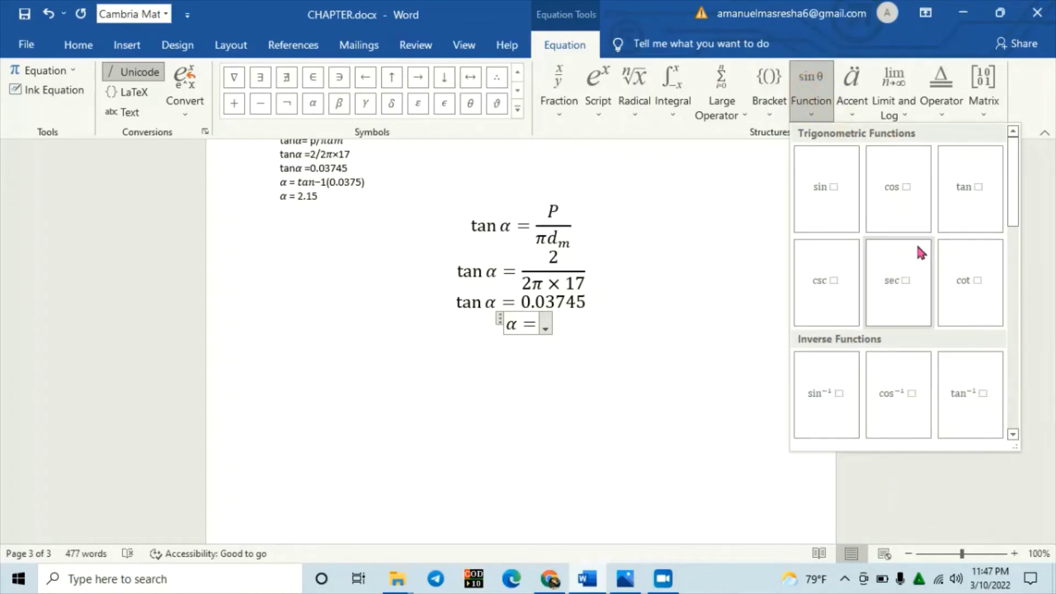
{"action": "left_click", "coordinate": [969, 402]}
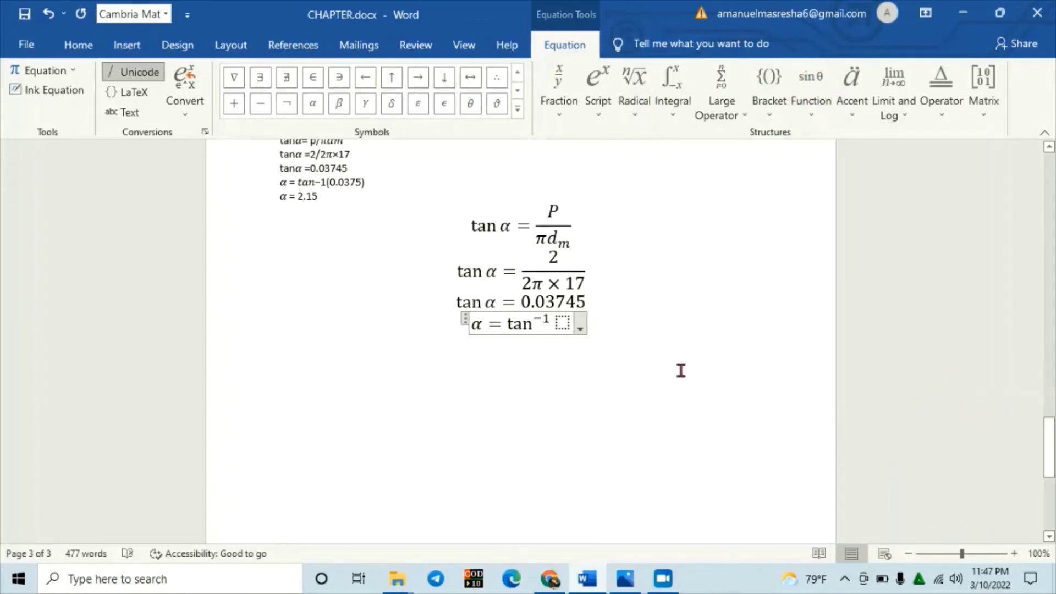
{"action": "left_click", "coordinate": [561, 325]}
{"action": "type", "text": "0"}
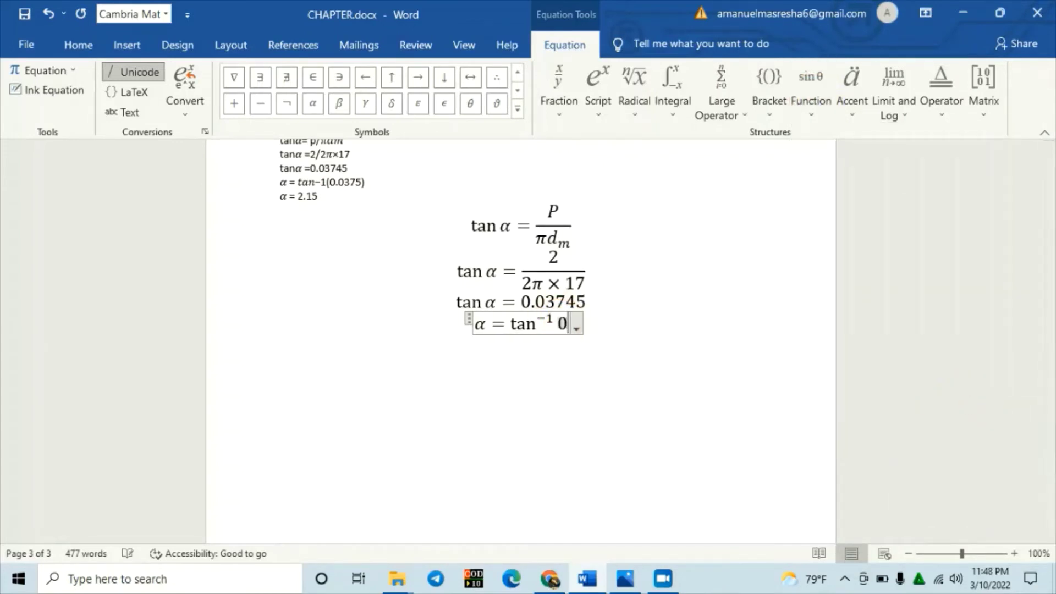
{"action": "type", "text": ".03745"}
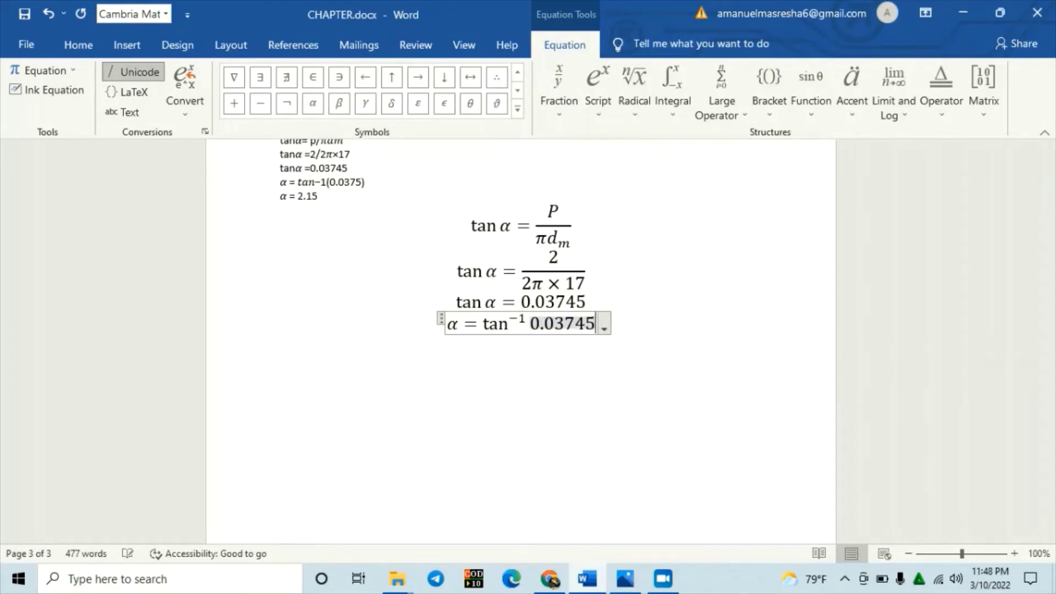
{"action": "left_click", "coordinate": [620, 323]}
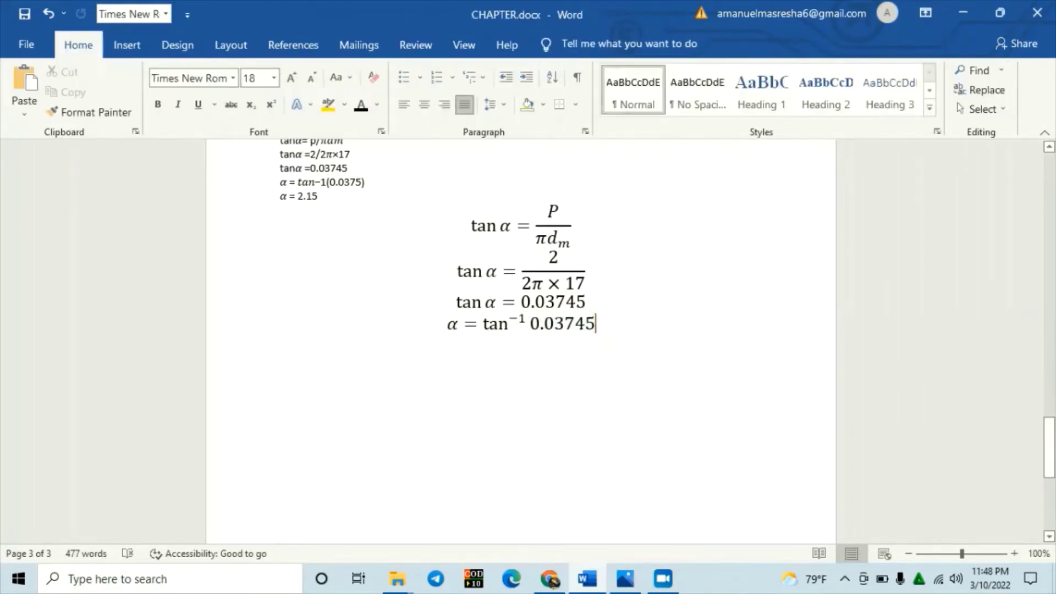
{"action": "key", "text": "Return"}
Step: Insert a new equation reading α = 2.15, then move to the end of 'Matrix A = []'
{"action": "left_click", "coordinate": [128, 47]}
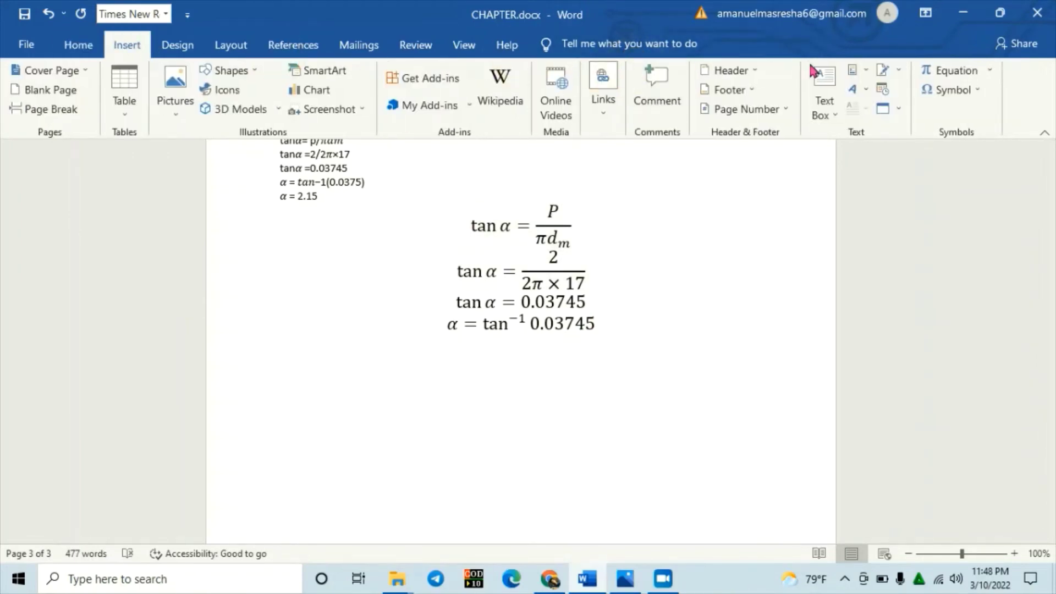
{"action": "left_click", "coordinate": [931, 72]}
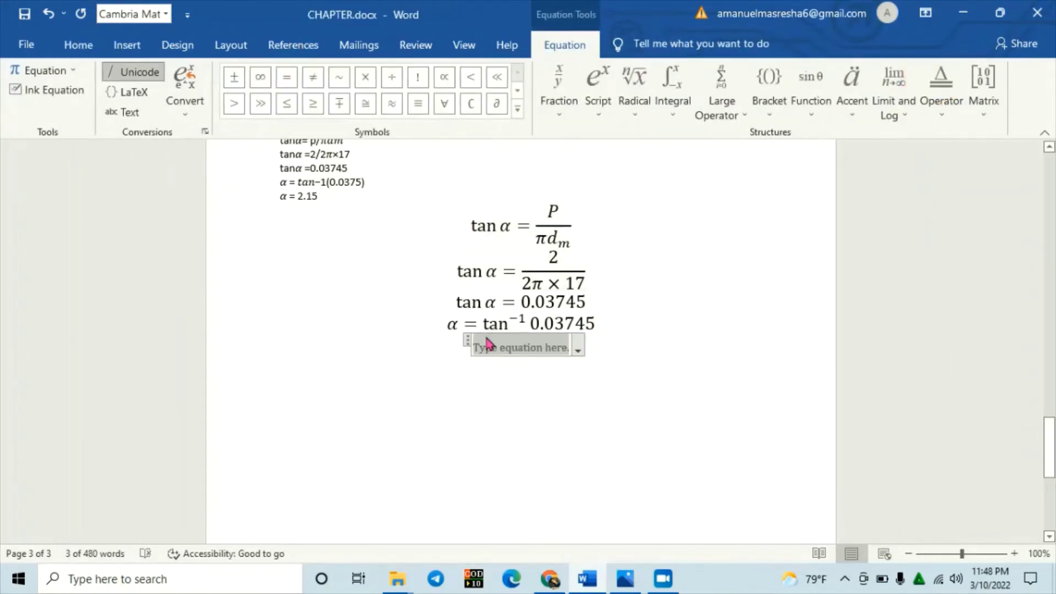
{"action": "left_click", "coordinate": [517, 109]}
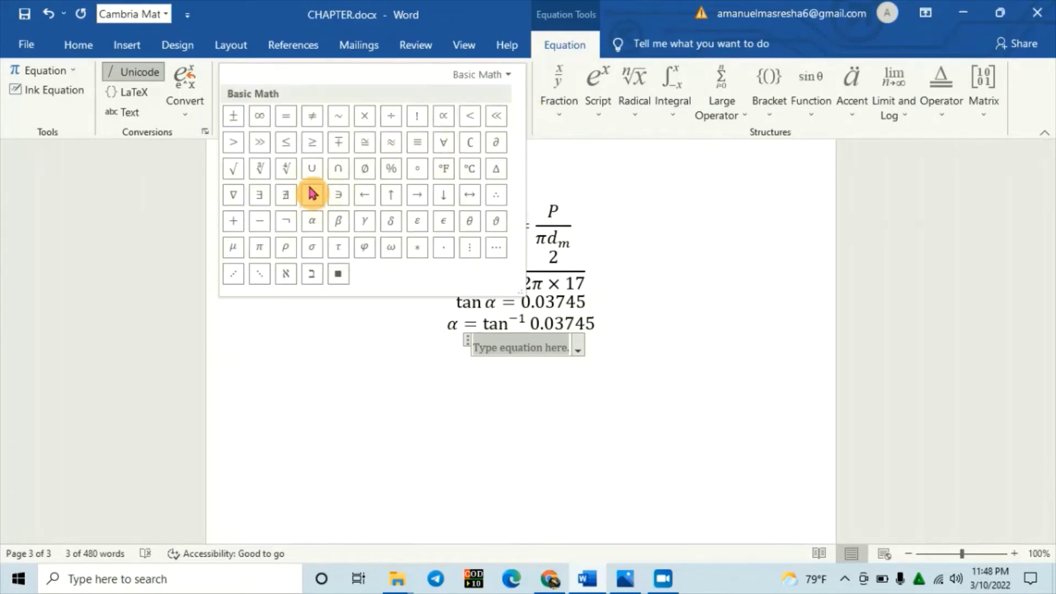
{"action": "left_click", "coordinate": [311, 221]}
{"action": "type", "text": "= "}
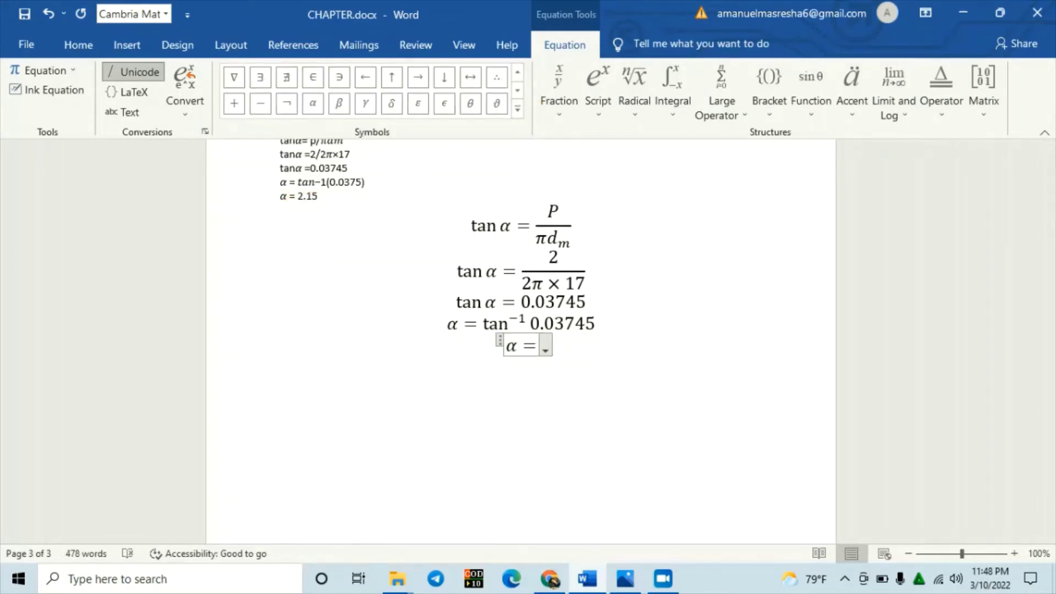
{"action": "type", "text": "2.1"}
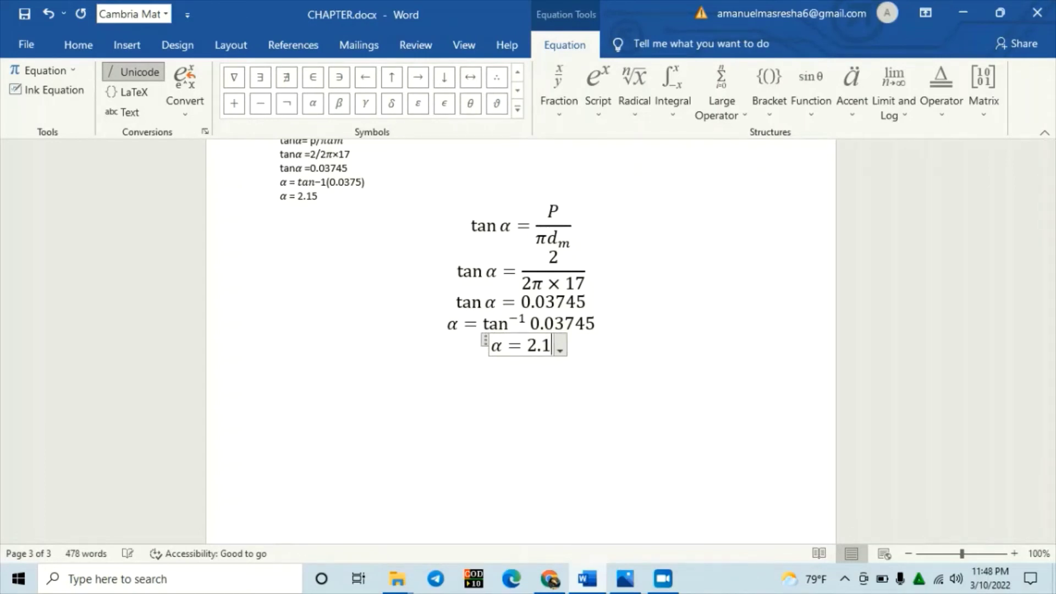
{"action": "type", "text": "5"}
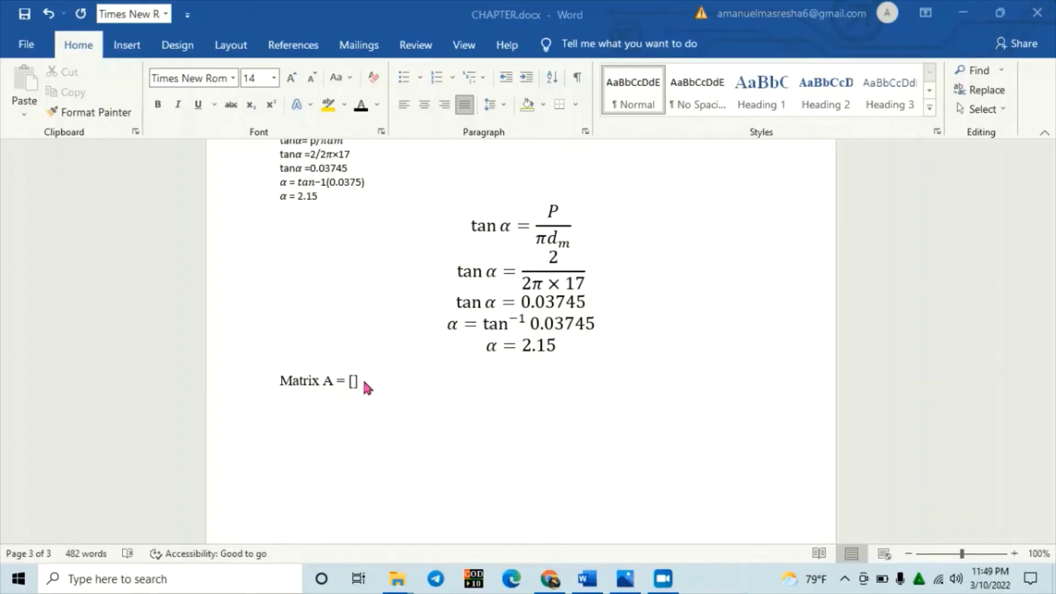
{"action": "left_click", "coordinate": [364, 385]}
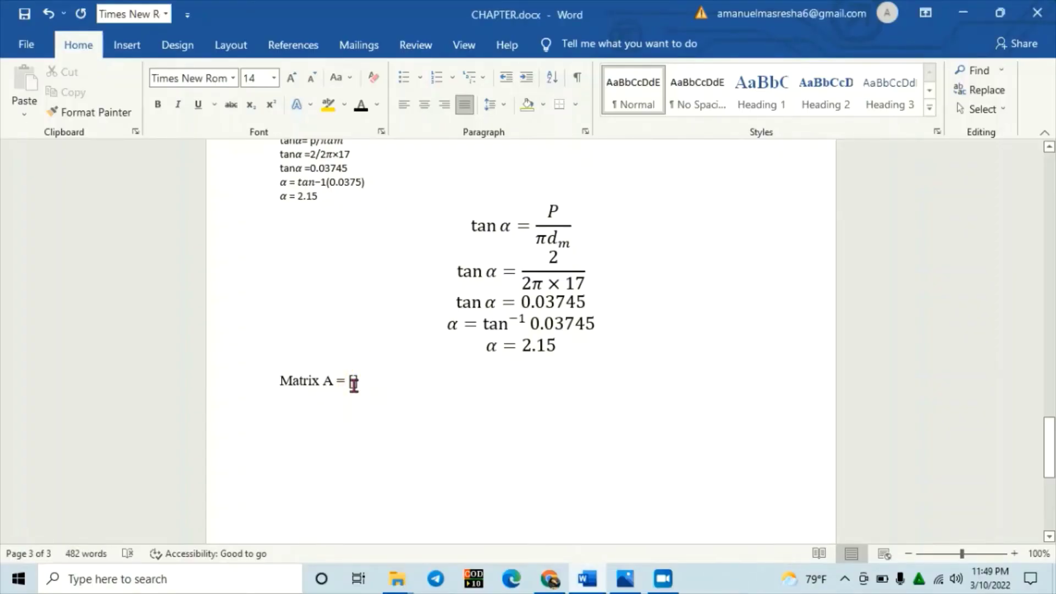
Step: Start a new equation below 'Matrix A = []' and set its font size to 18
{"action": "key", "text": "Return"}
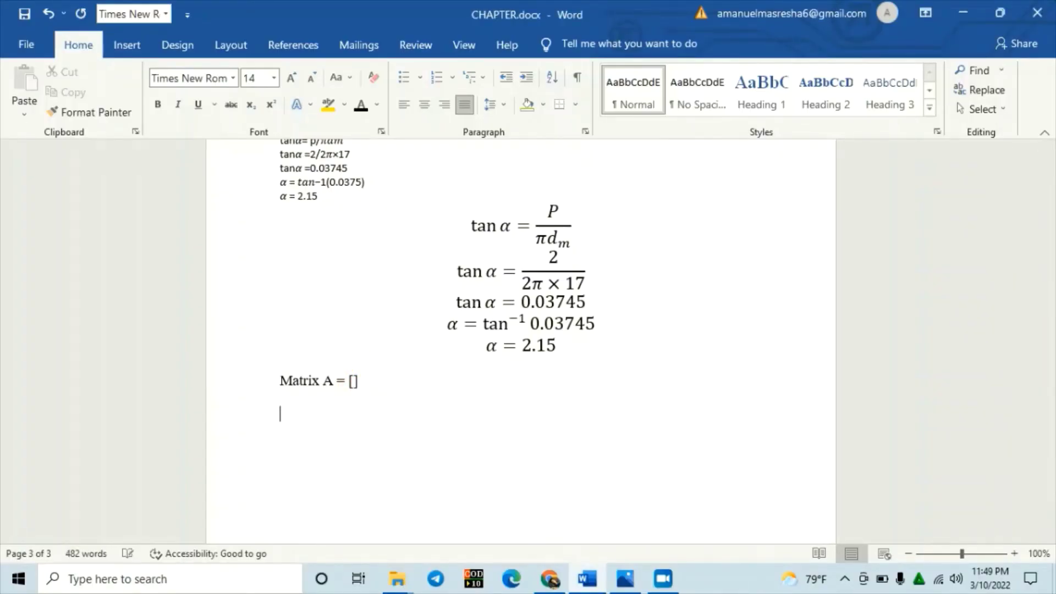
{"action": "left_click", "coordinate": [126, 44]}
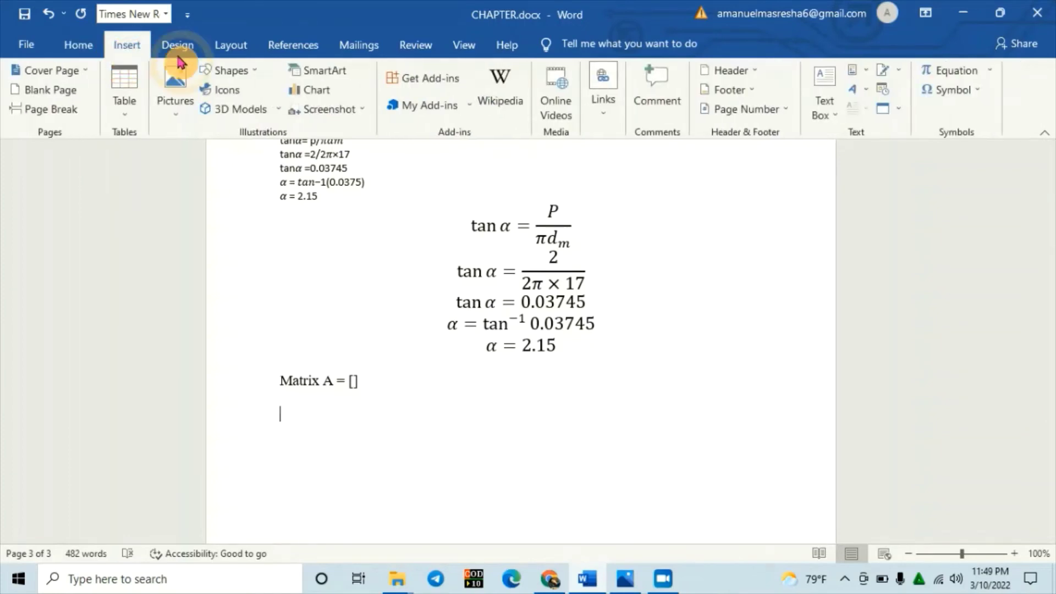
{"action": "left_click", "coordinate": [935, 70]}
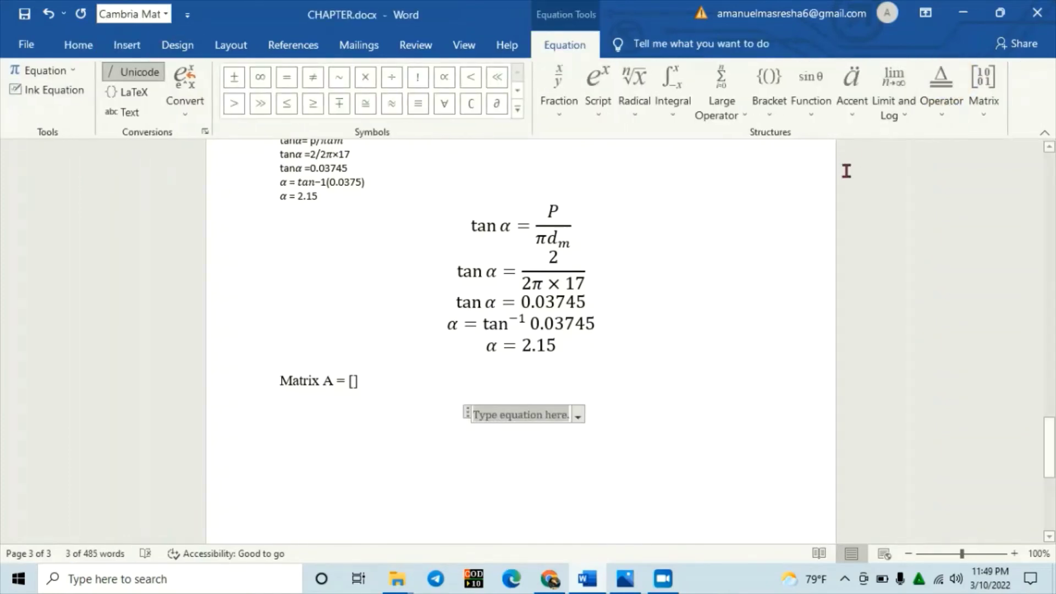
{"action": "left_click", "coordinate": [77, 45]}
{"action": "left_click", "coordinate": [292, 78]}
{"action": "left_click", "coordinate": [292, 78]}
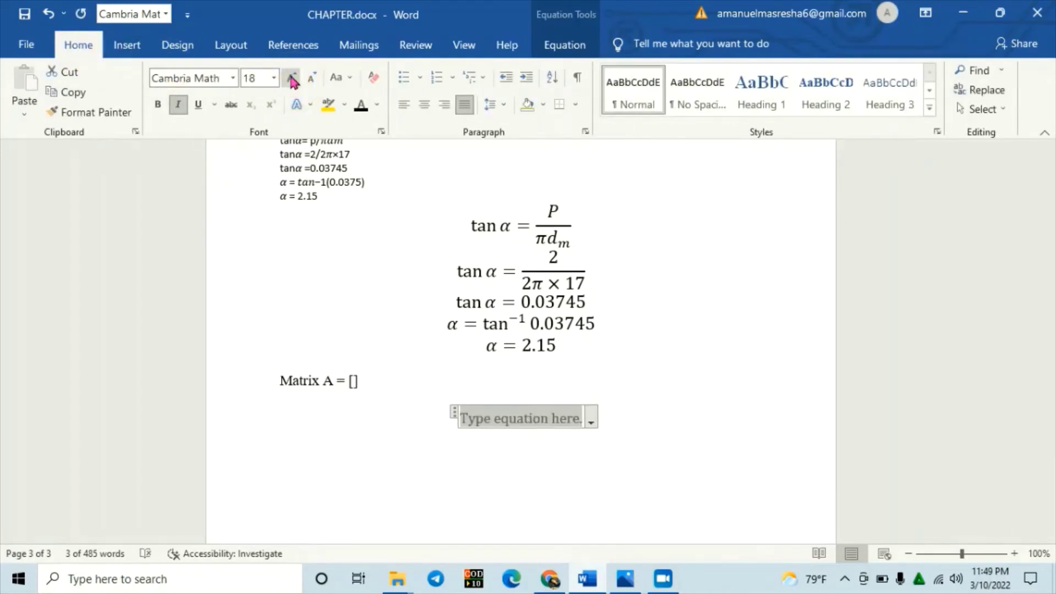
Step: Insert an empty 2×2 matrix into the equation
{"action": "left_click", "coordinate": [126, 45]}
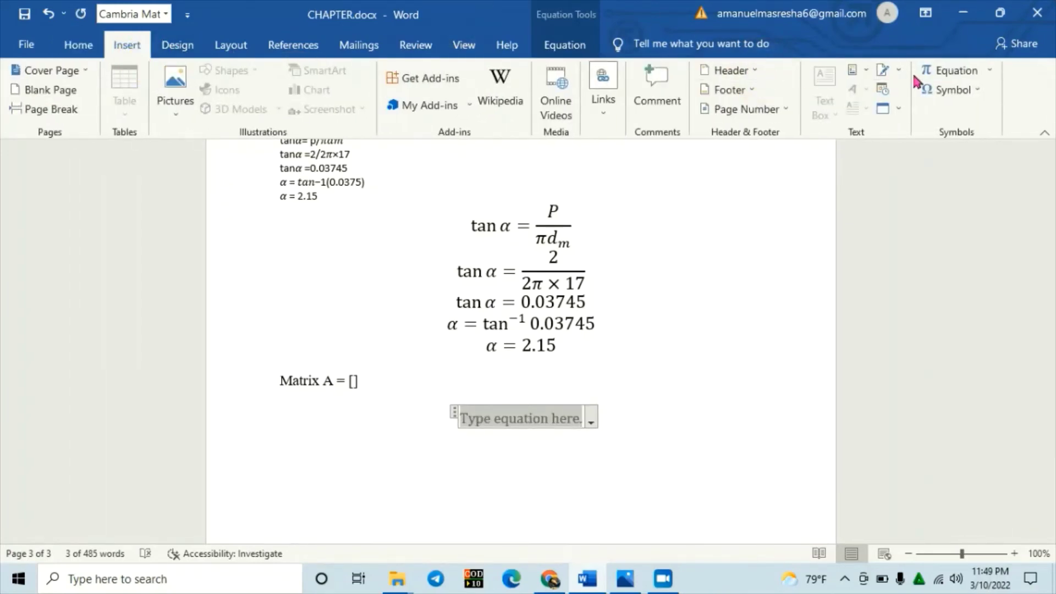
{"action": "left_click", "coordinate": [938, 70]}
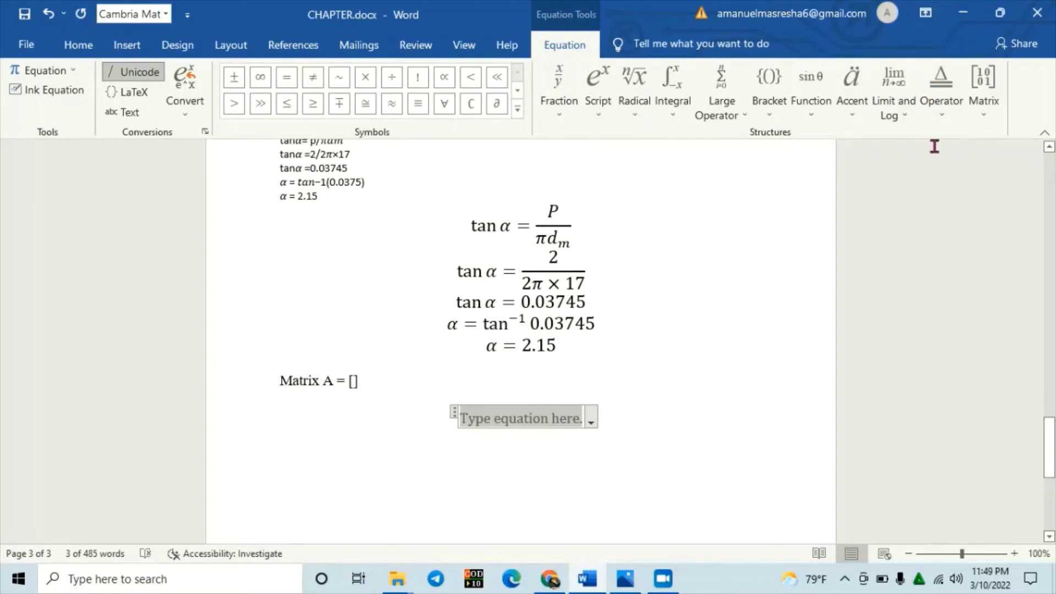
{"action": "left_click", "coordinate": [996, 114]}
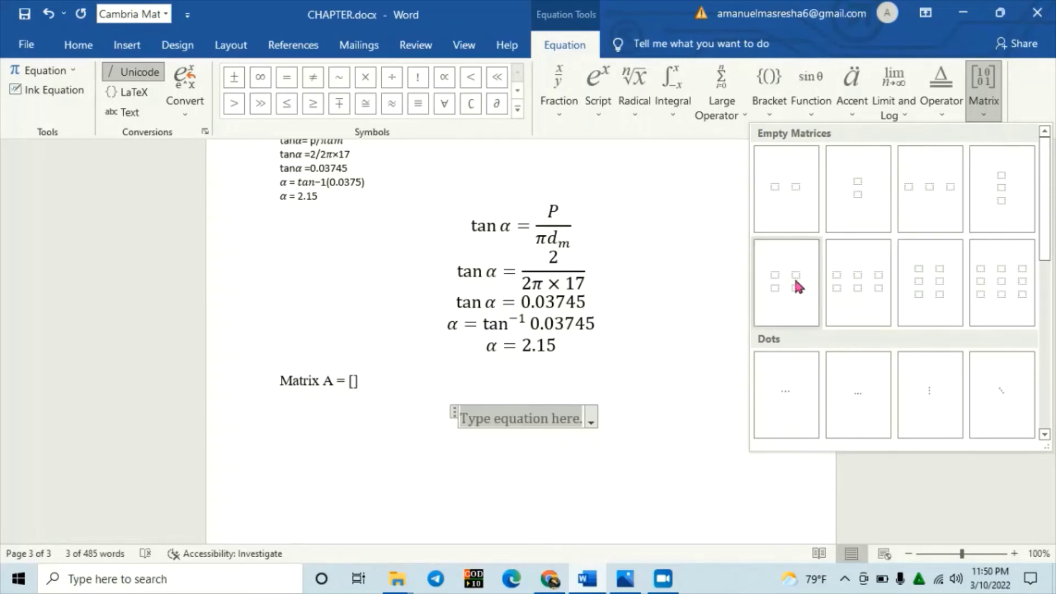
{"action": "left_click", "coordinate": [775, 287]}
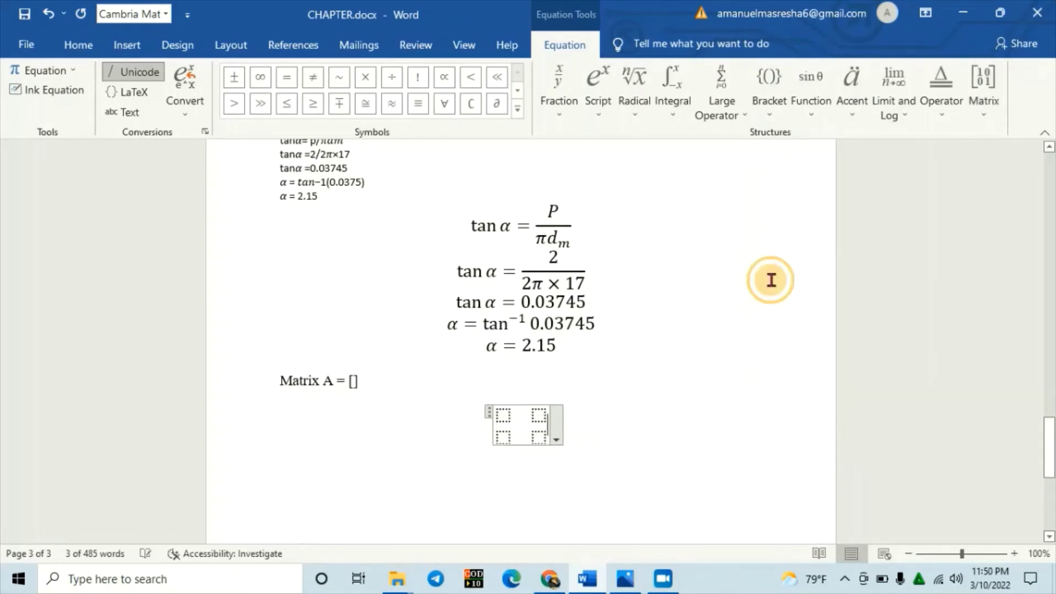
{"action": "left_click", "coordinate": [502, 416]}
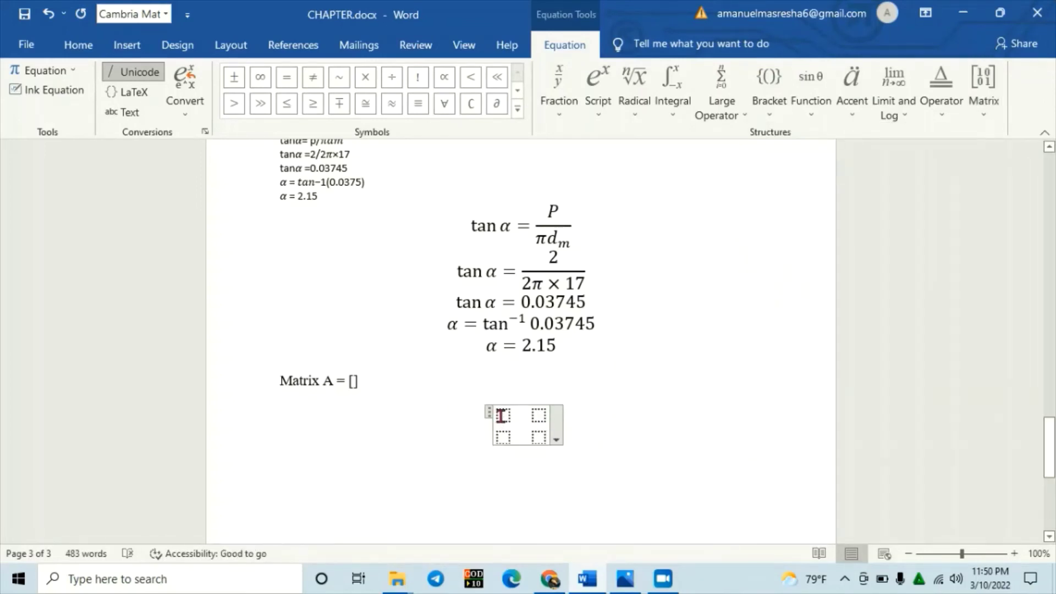
{"action": "left_click", "coordinate": [538, 437]}
Step: Add a row after and a column before, turning the 2×2 matrix into an empty 3×3 grid
{"action": "right_click", "coordinate": [538, 438]}
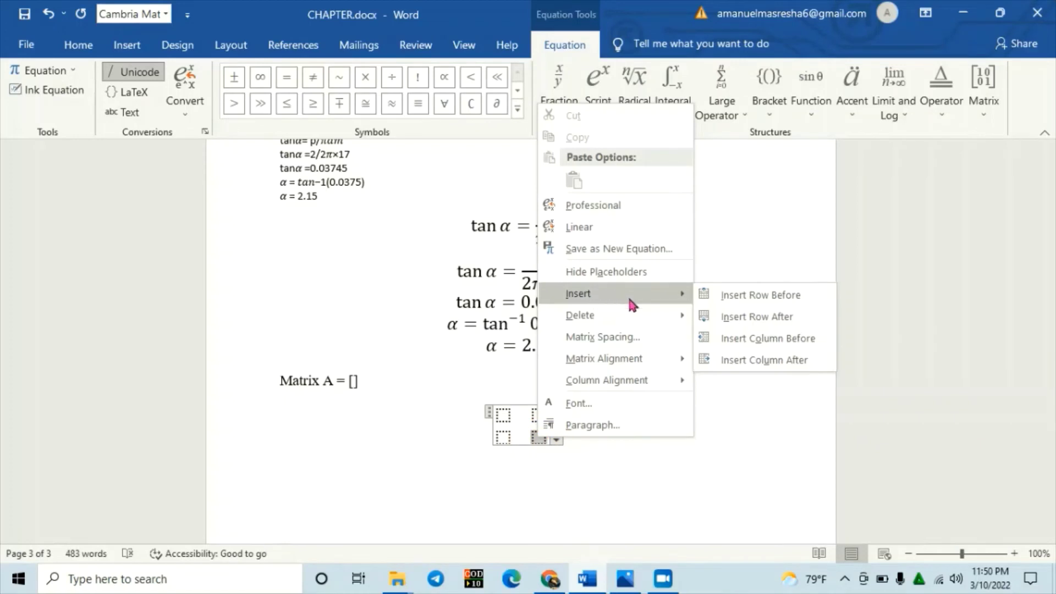
{"action": "mouse_move", "coordinate": [579, 294]}
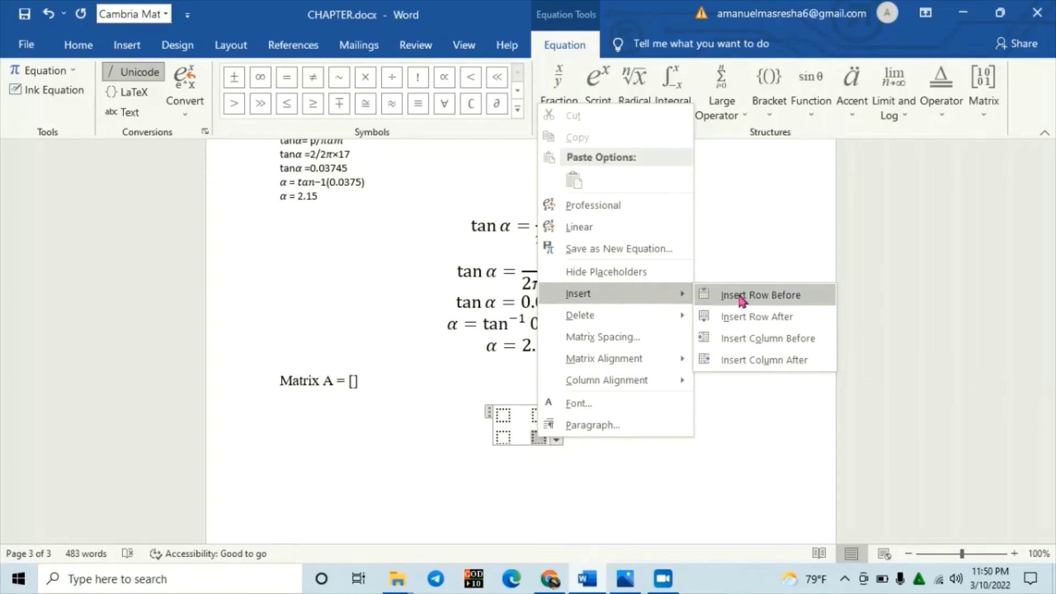
{"action": "left_click", "coordinate": [757, 318]}
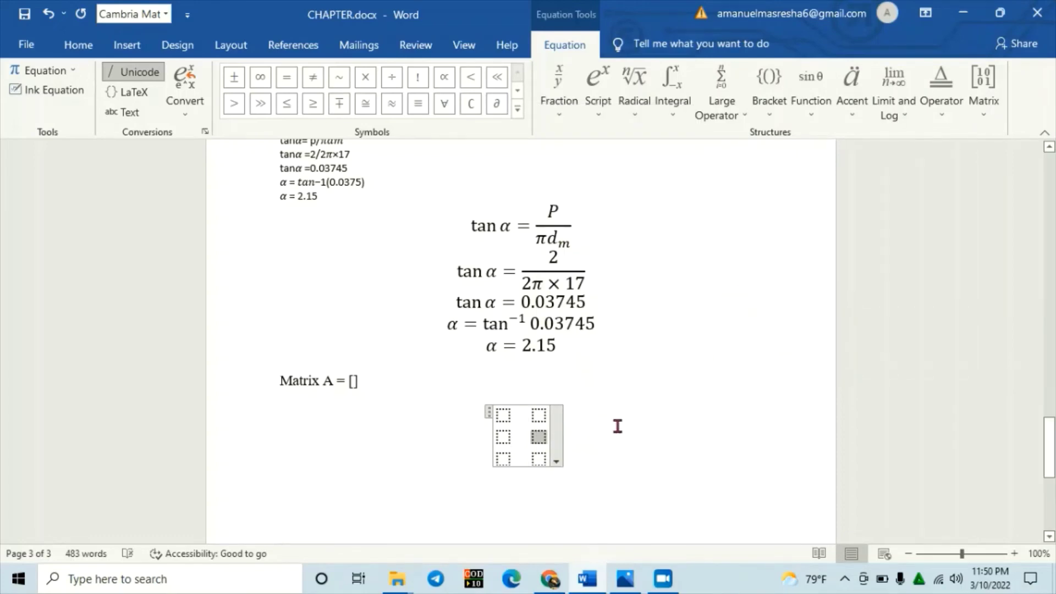
{"action": "right_click", "coordinate": [540, 438]}
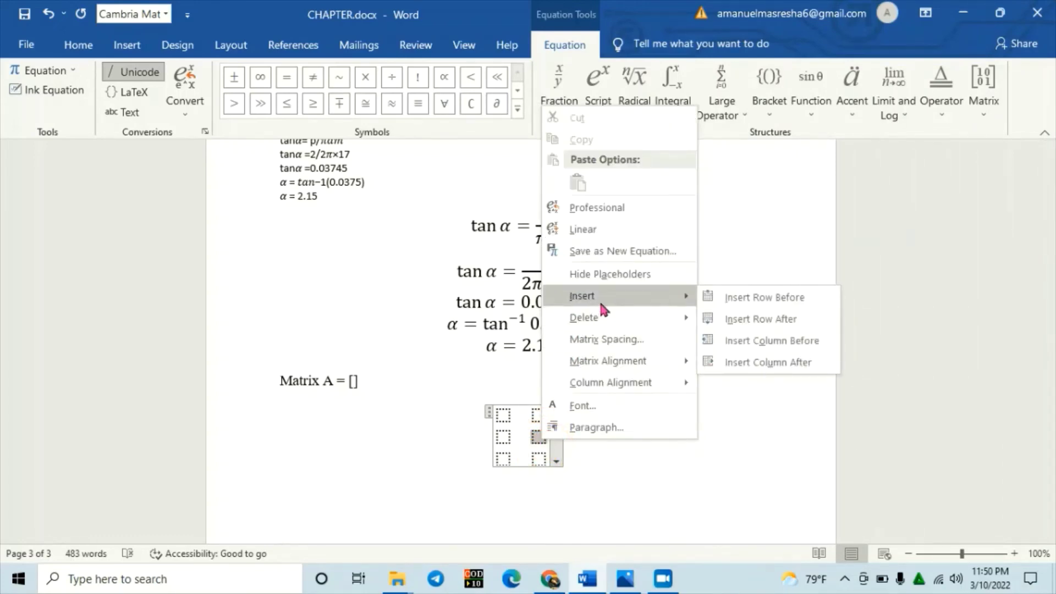
{"action": "mouse_move", "coordinate": [619, 295]}
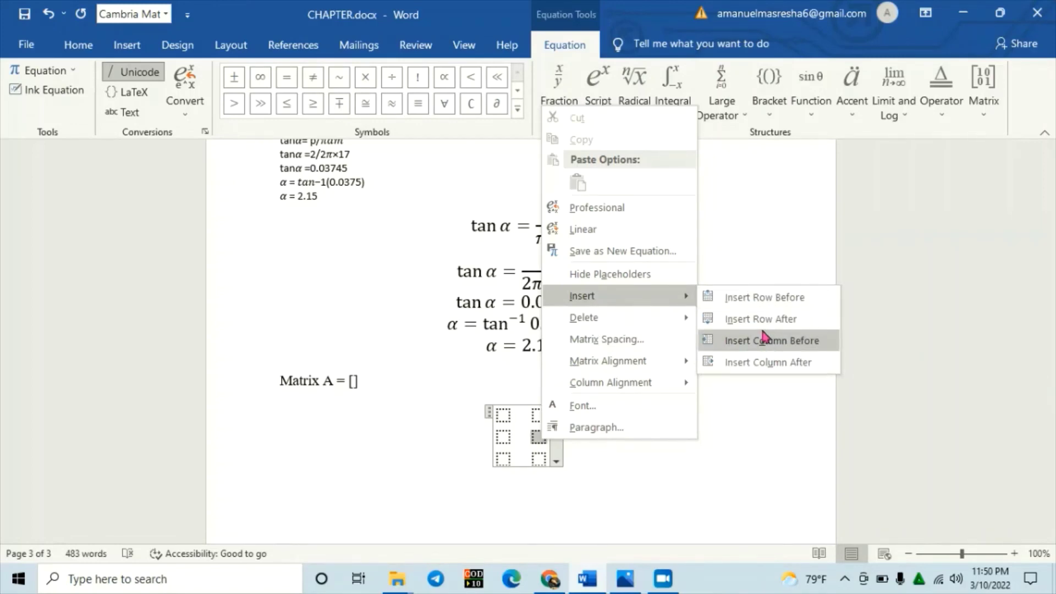
{"action": "left_click", "coordinate": [784, 362]}
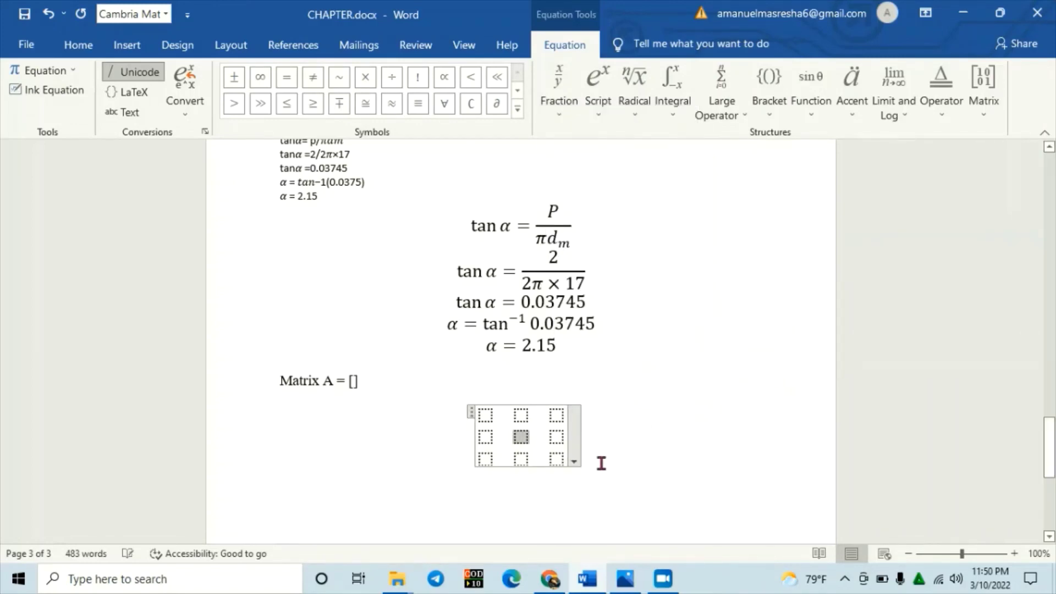
Step: Enter 1 and 3 in the top-left and top-middle cells, 0 centre, 9 bottom-middle, 8 bottom-right
{"action": "left_click", "coordinate": [486, 417]}
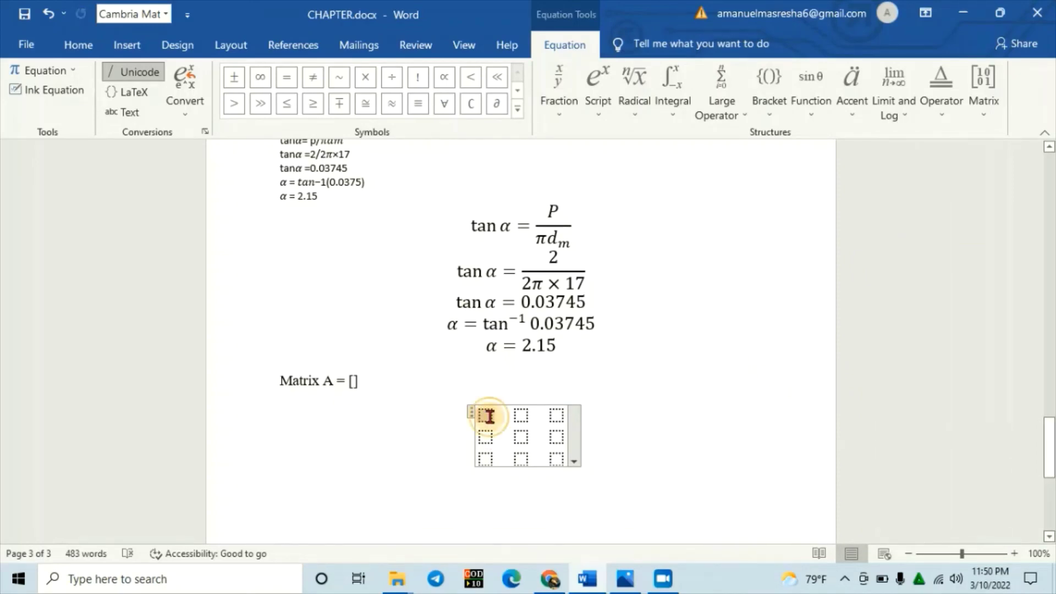
{"action": "type", "text": "1"}
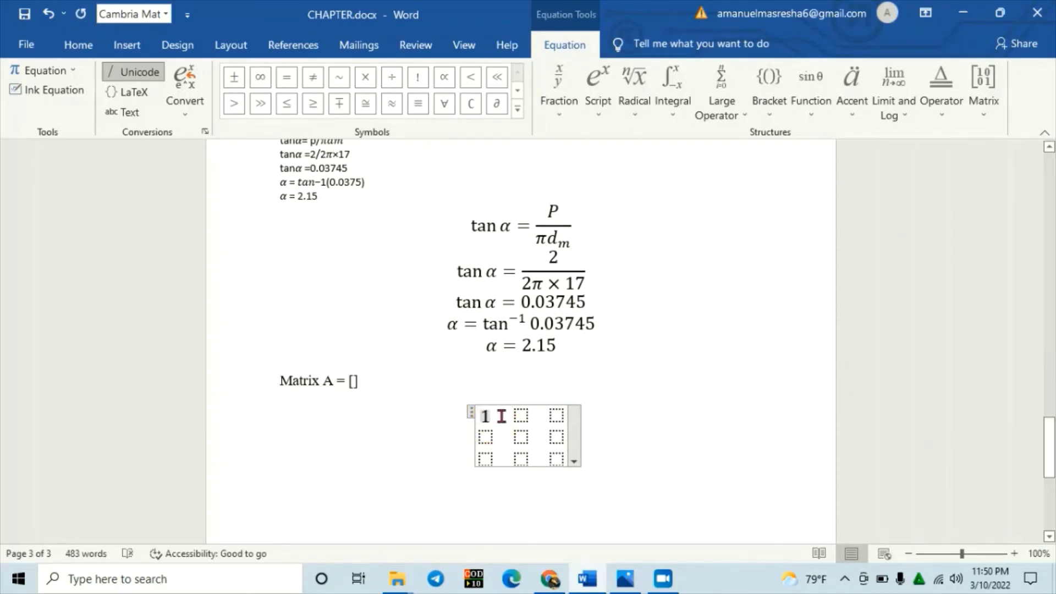
{"action": "left_click", "coordinate": [520, 415]}
{"action": "type", "text": "3"}
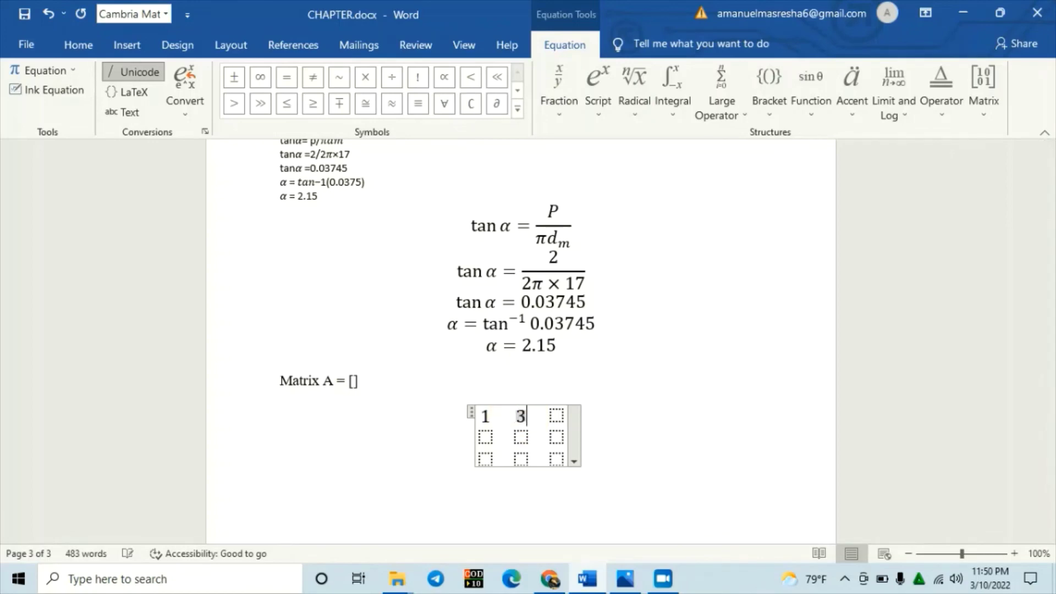
{"action": "left_click", "coordinate": [520, 435]}
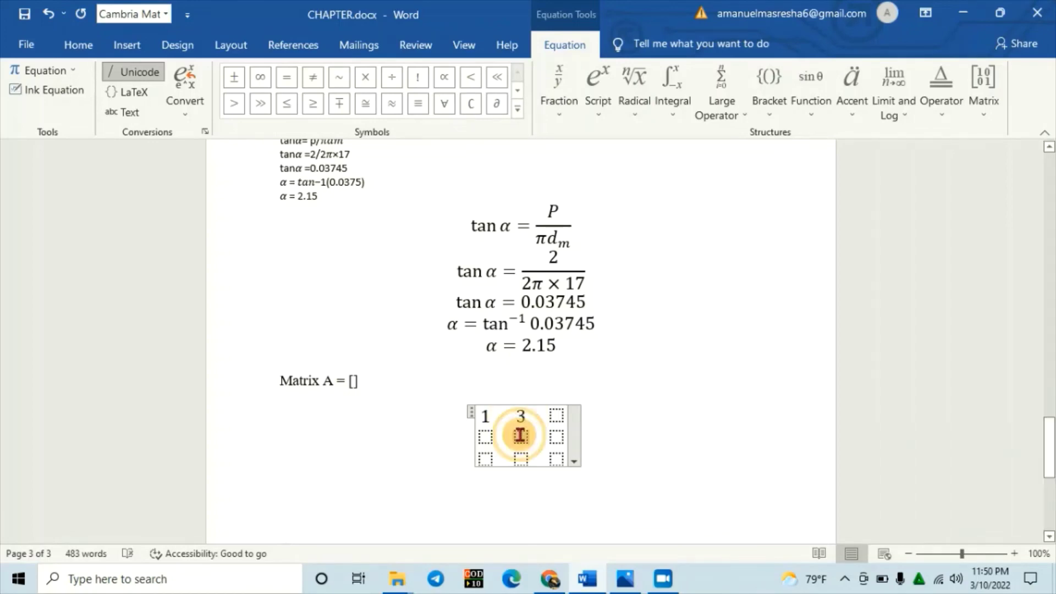
{"action": "type", "text": "0"}
{"action": "left_click", "coordinate": [521, 459]}
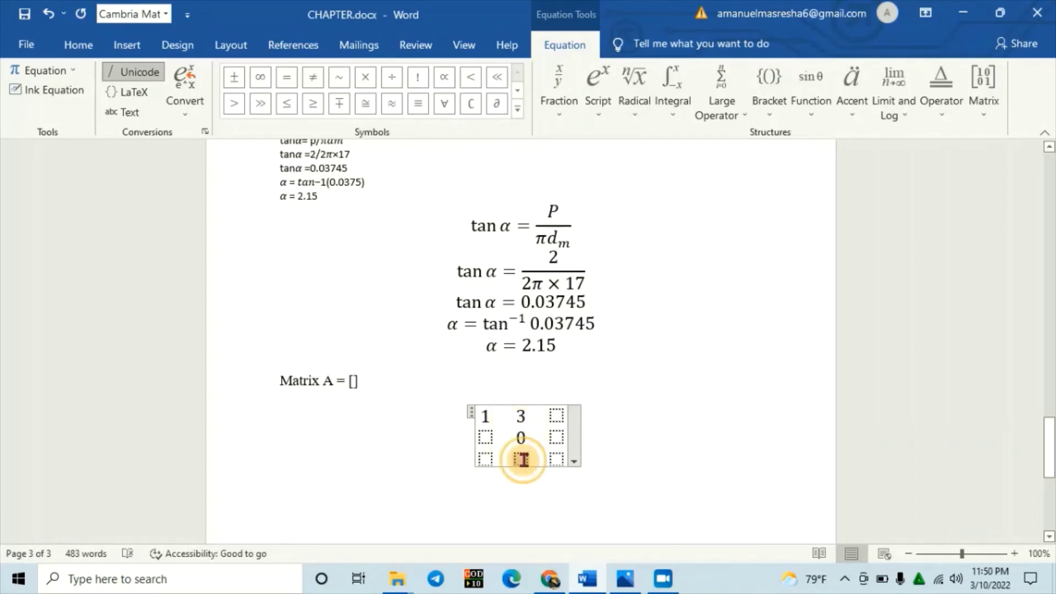
{"action": "type", "text": "9"}
{"action": "left_click", "coordinate": [554, 459]}
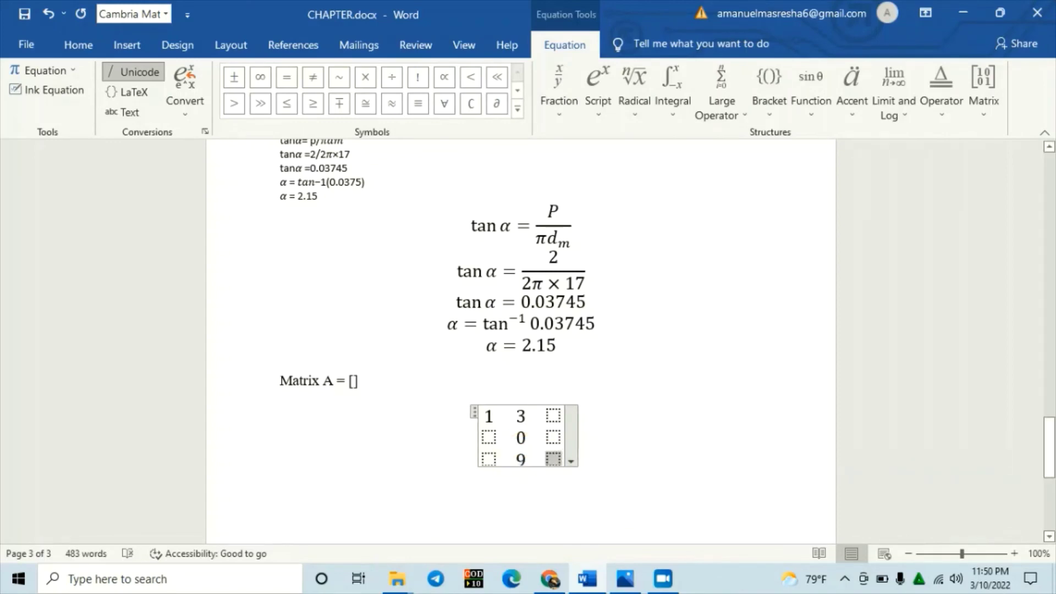
{"action": "type", "text": "8"}
Step: Fill the remaining cells: 8 middle-right, 3 top-right, 3 middle-left, 5 bottom-left
{"action": "left_click", "coordinate": [549, 439]}
{"action": "type", "text": "8"}
{"action": "left_click", "coordinate": [552, 418]}
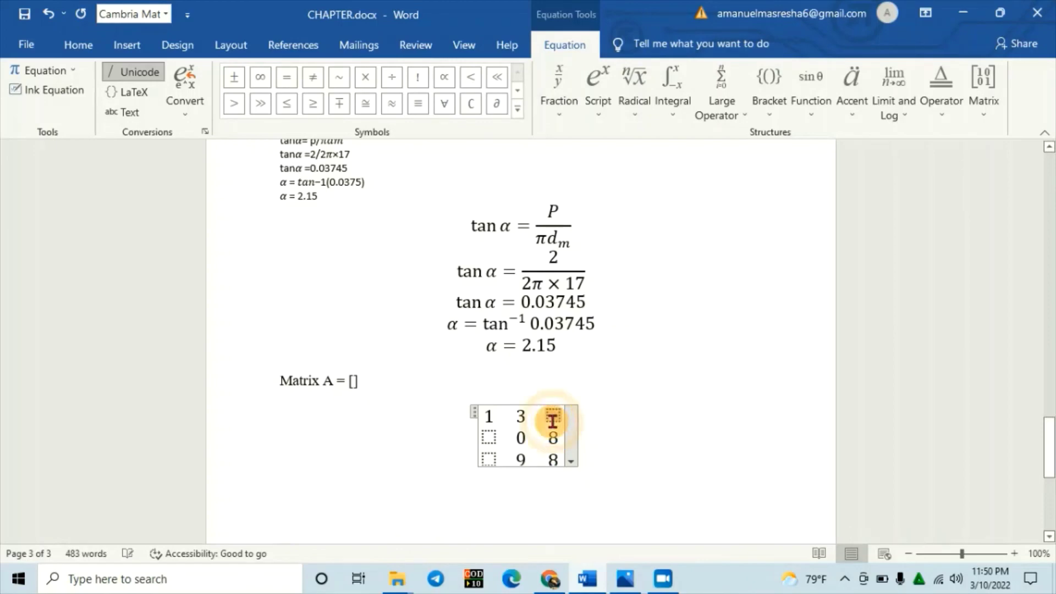
{"action": "type", "text": "3"}
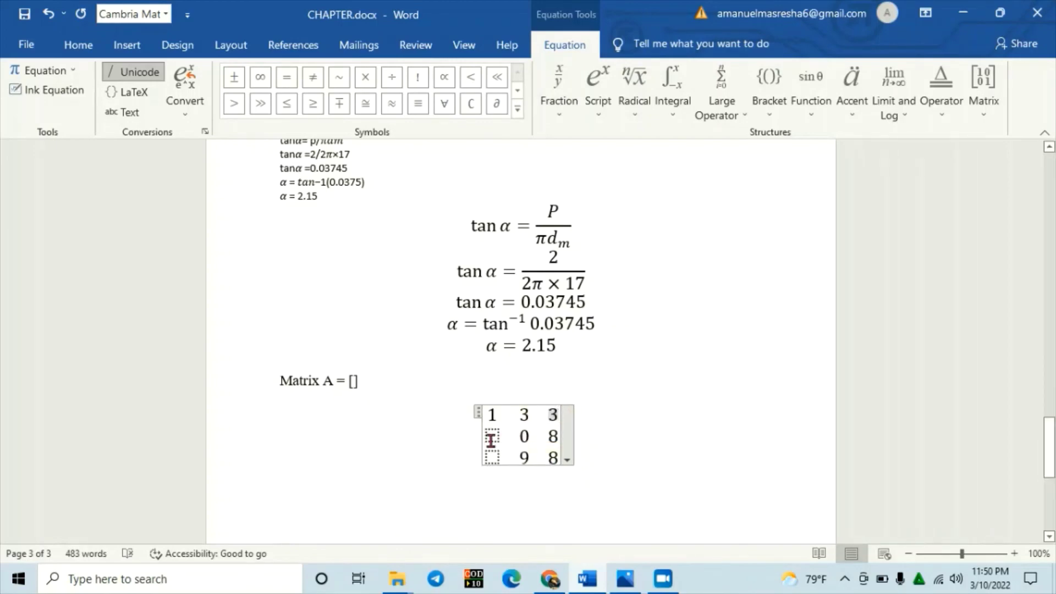
{"action": "left_click", "coordinate": [491, 438]}
{"action": "type", "text": "3"}
{"action": "left_click", "coordinate": [491, 455]}
{"action": "type", "text": "5"}
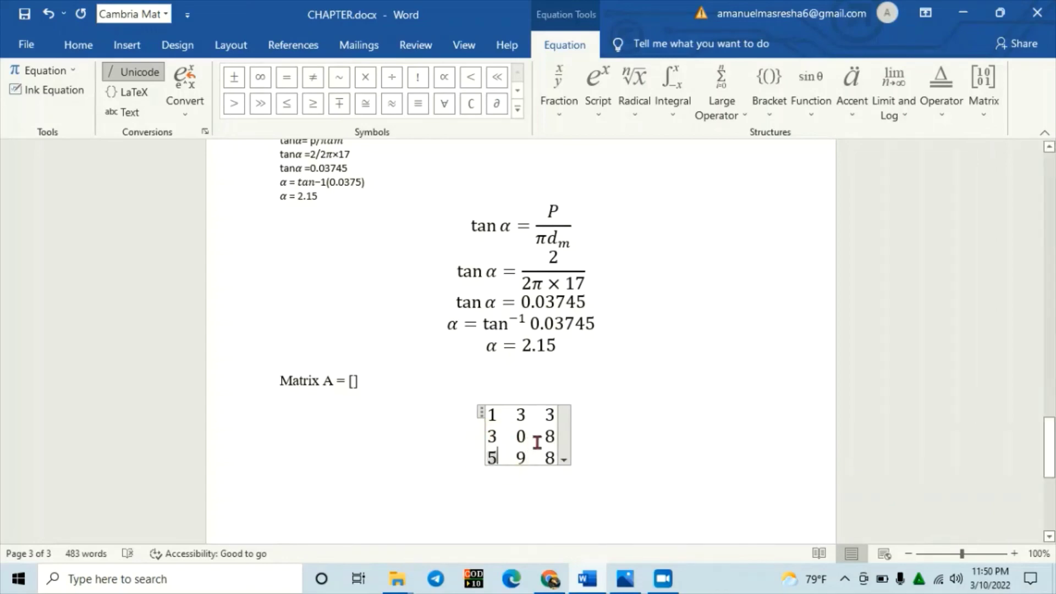